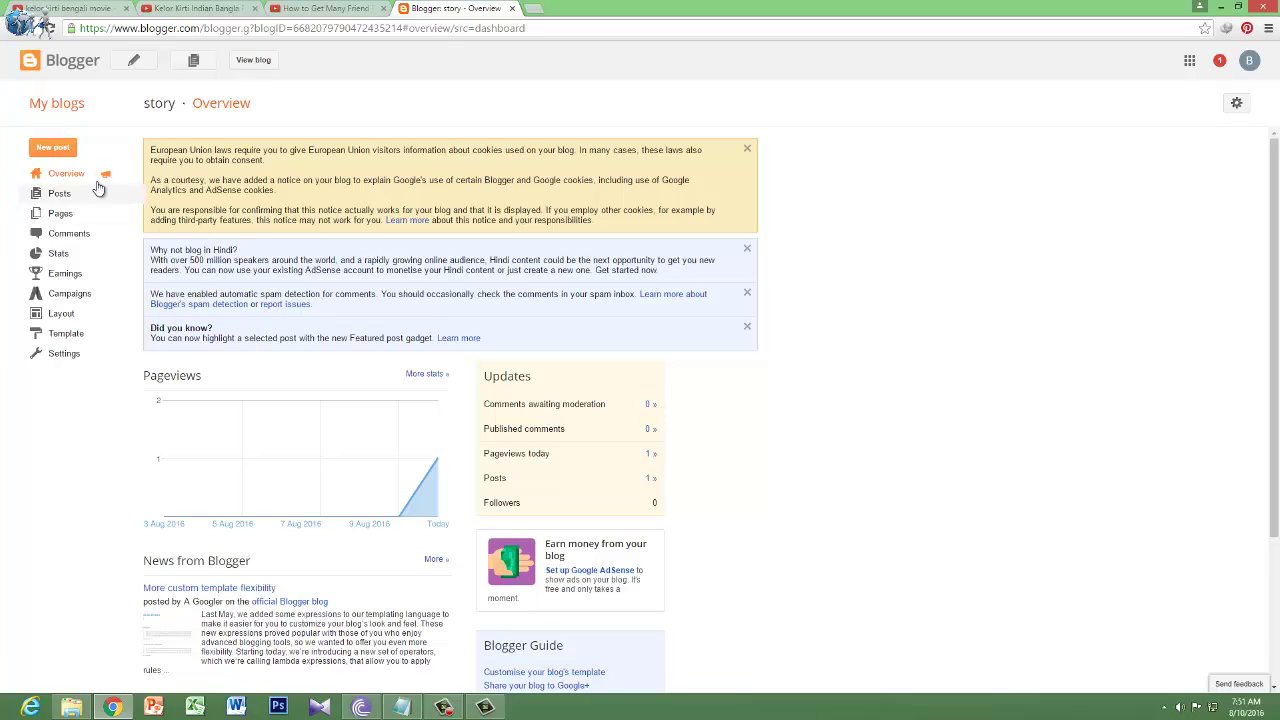
Step: Review the story blog's lists of posts, pages and published comments one after another
click(58, 197)
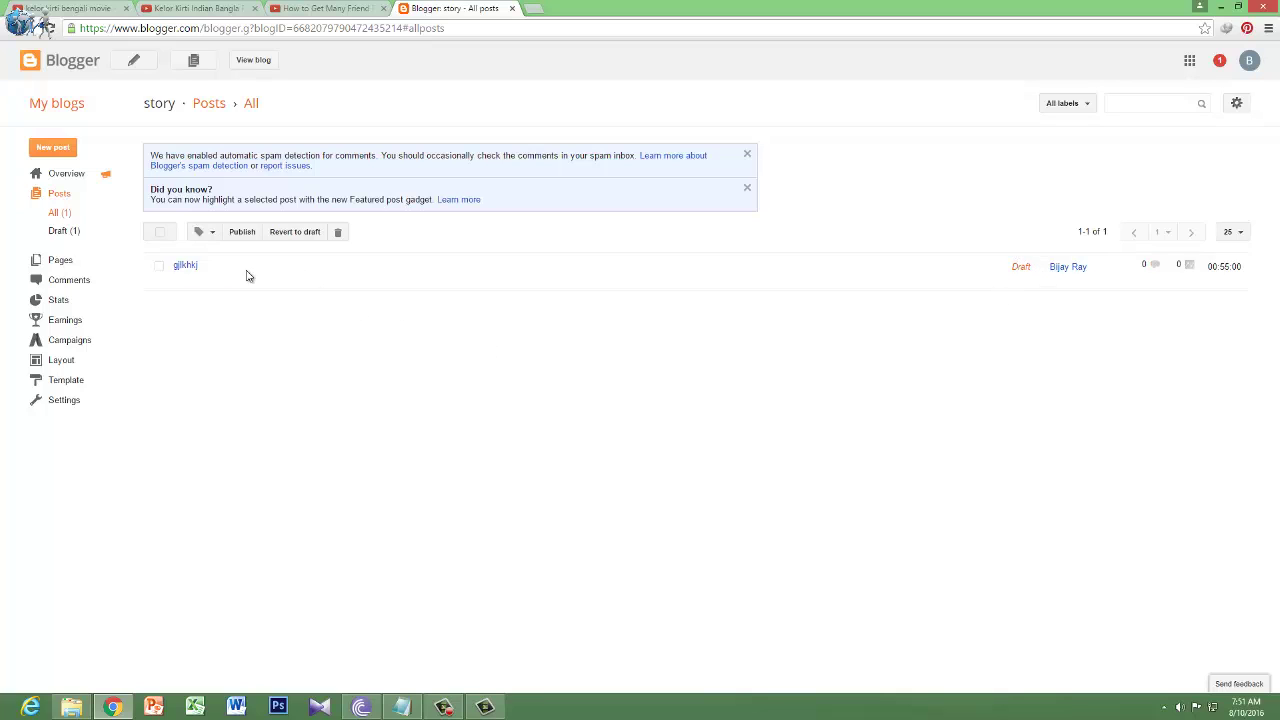
mouse_move(182, 279)
click(62, 261)
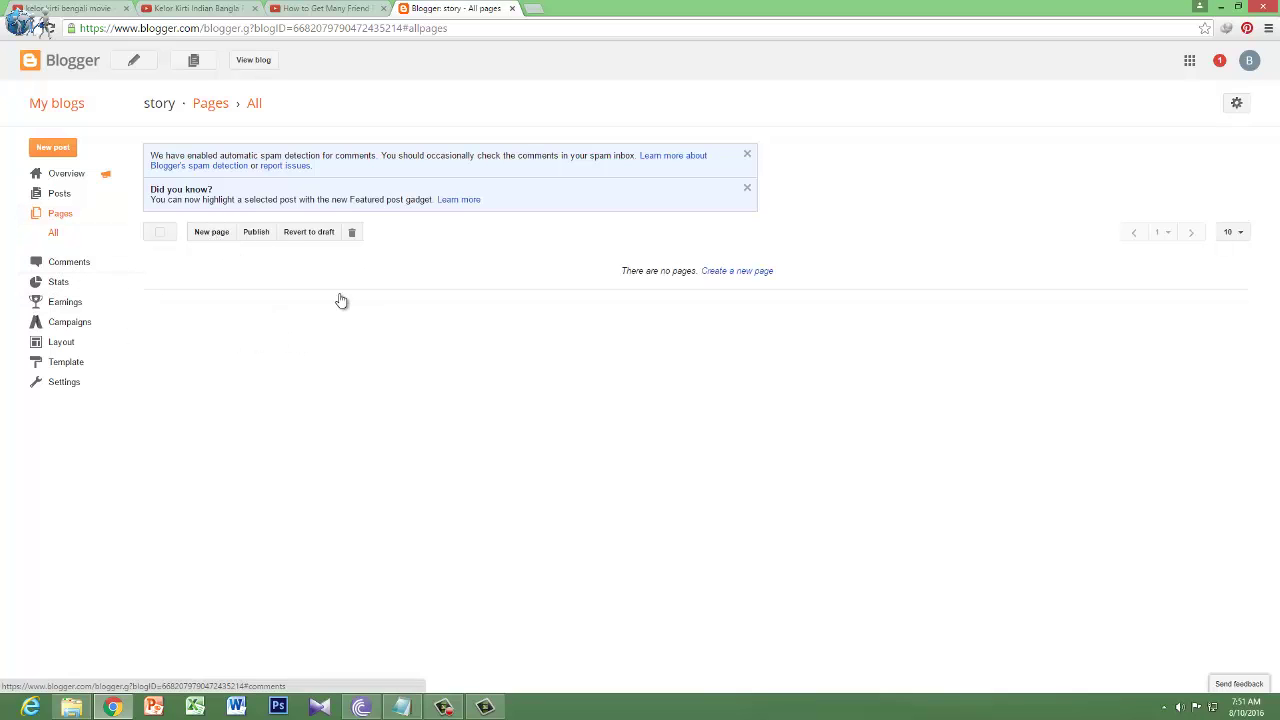
click(65, 266)
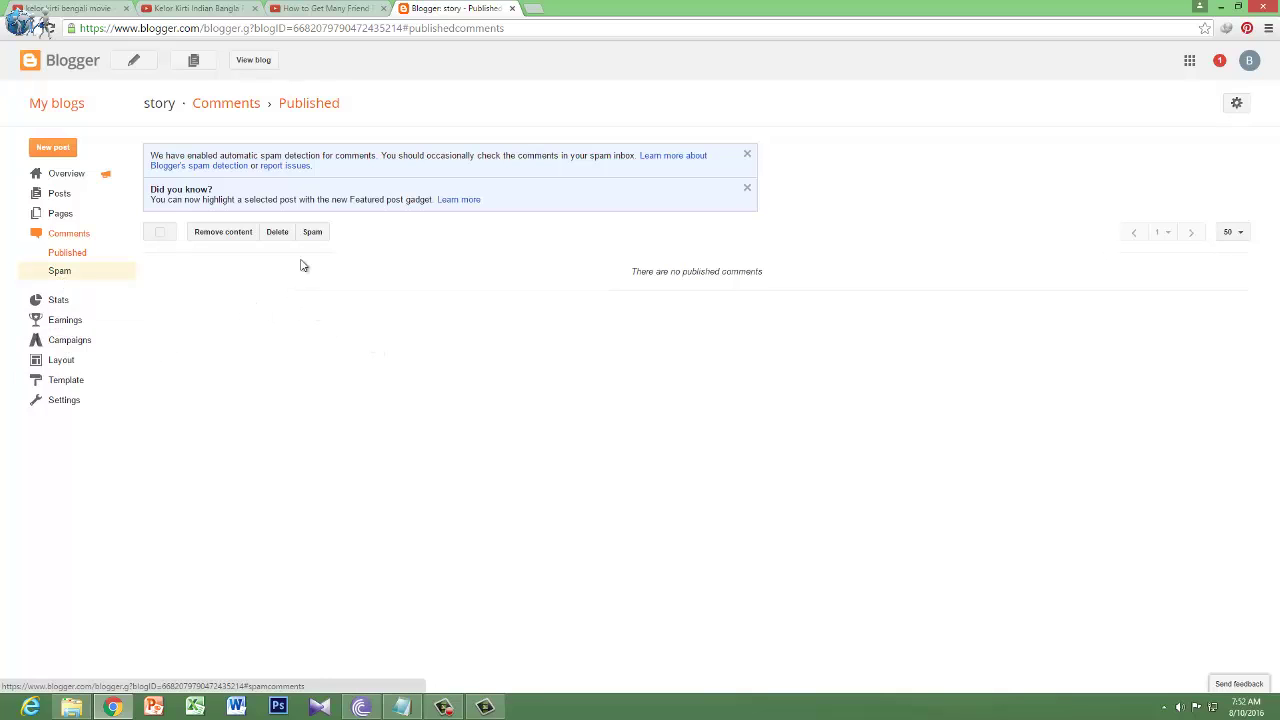
Step: Go through the blog's statistics: overview, posts, traffic sources and audience
click(60, 305)
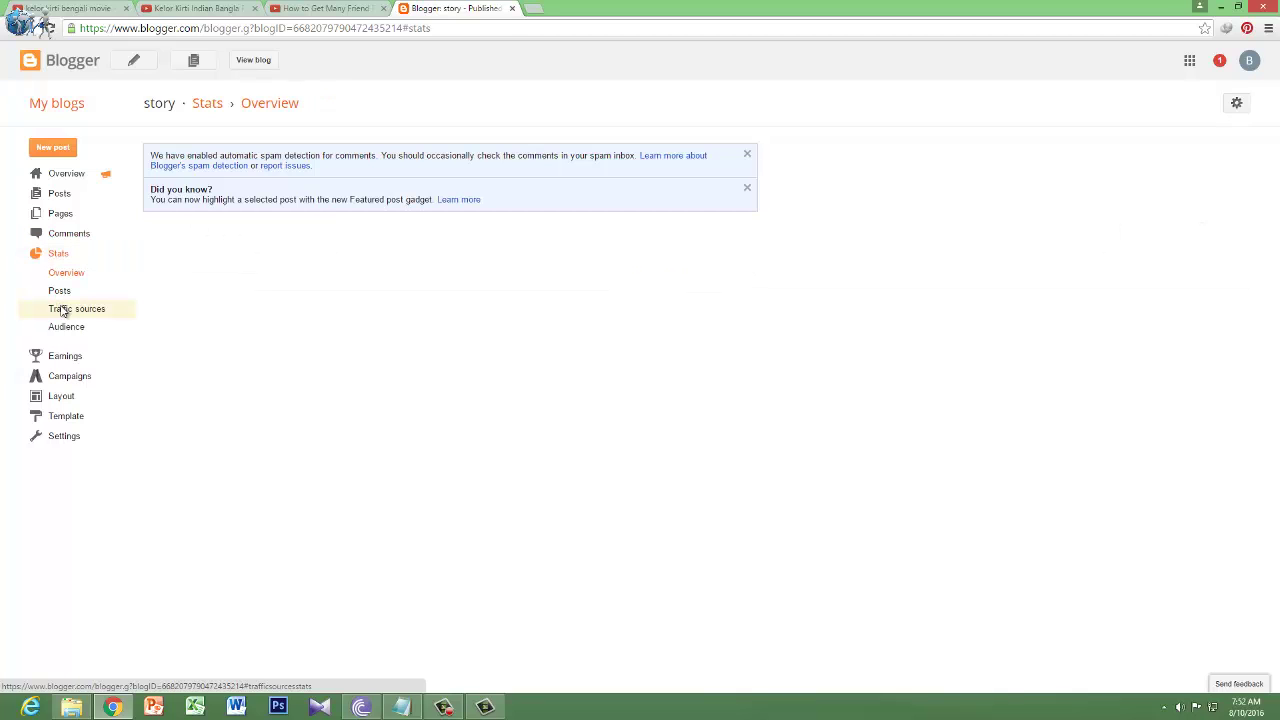
click(78, 275)
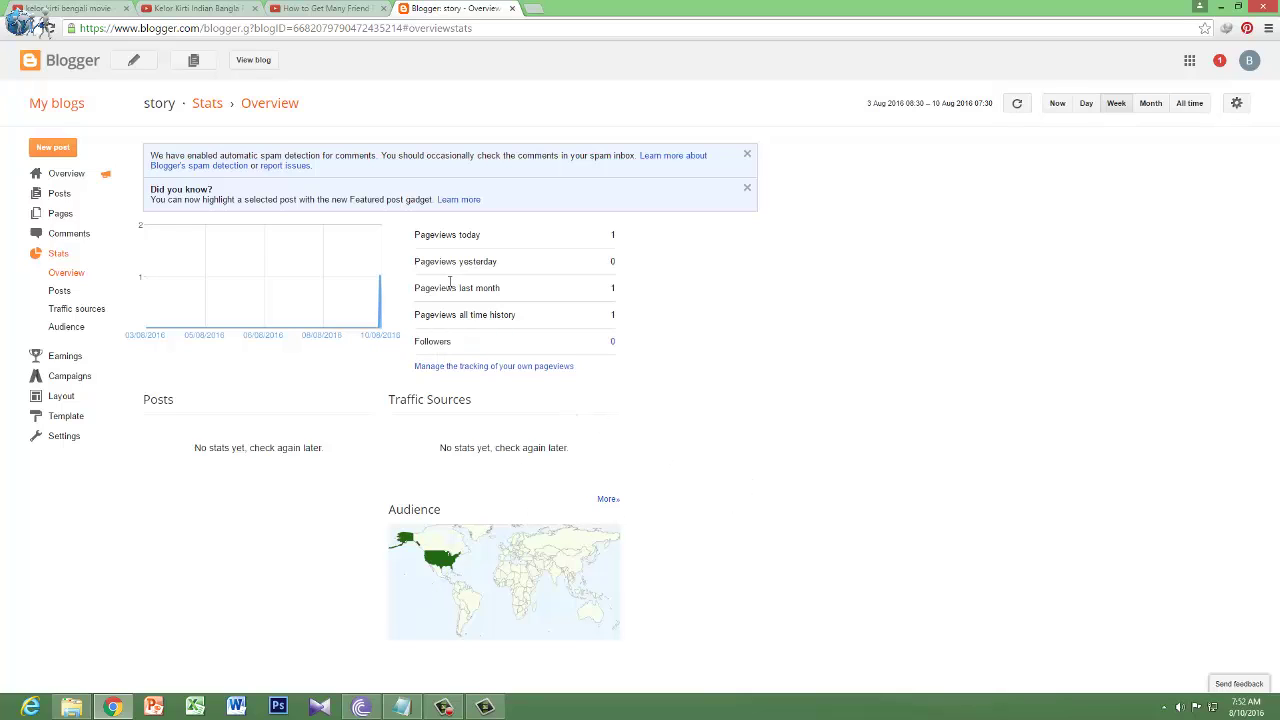
click(62, 291)
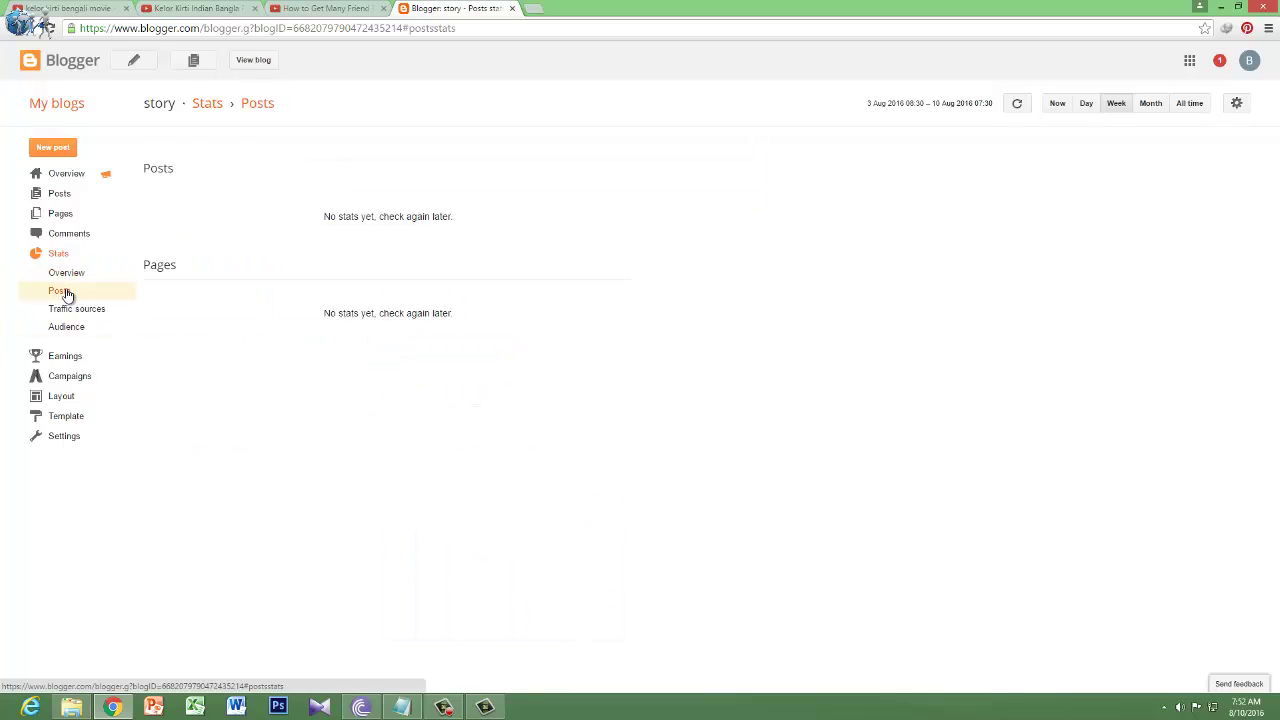
click(64, 312)
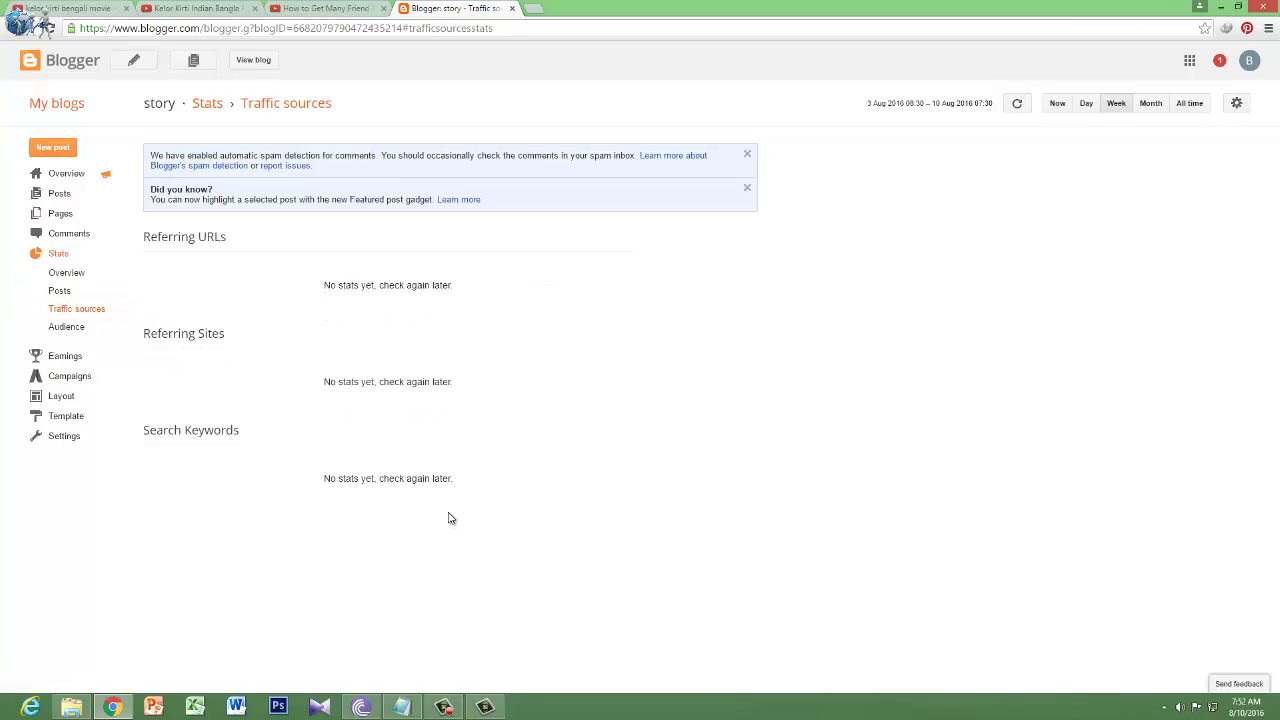
click(79, 334)
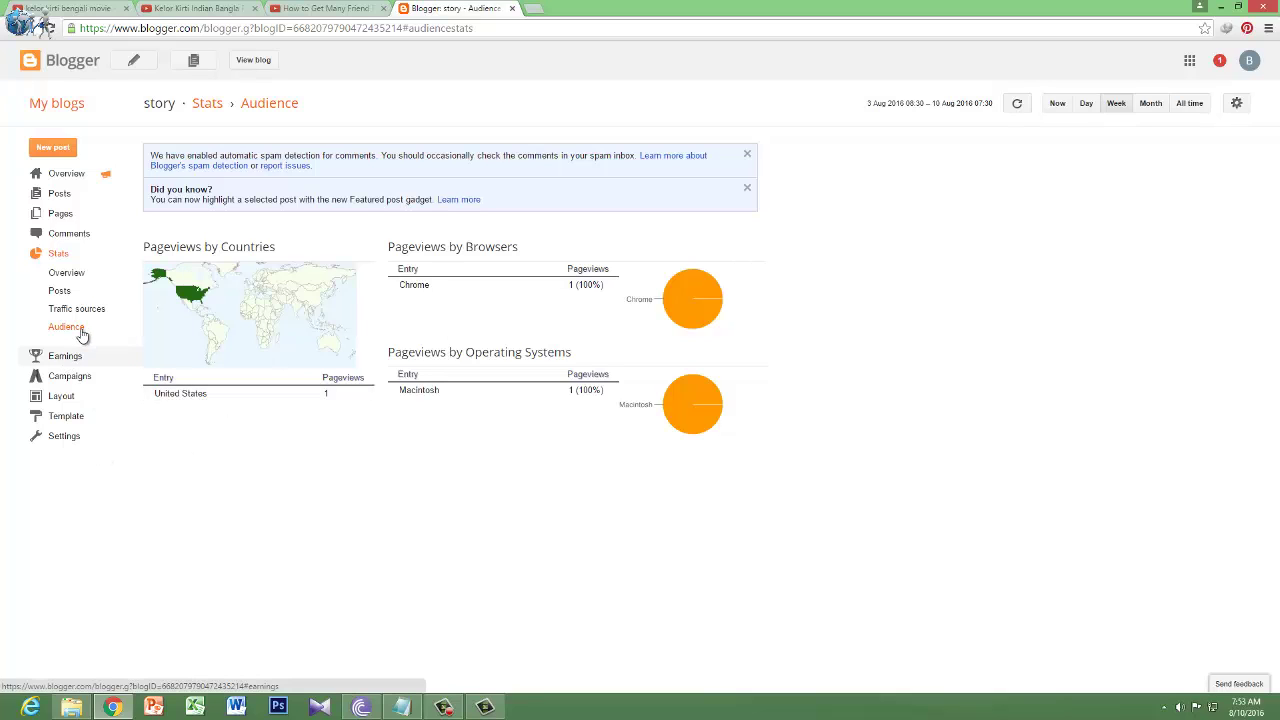
Step: Check the blog's AdSense earnings information and the AdWords campaigns page
click(65, 357)
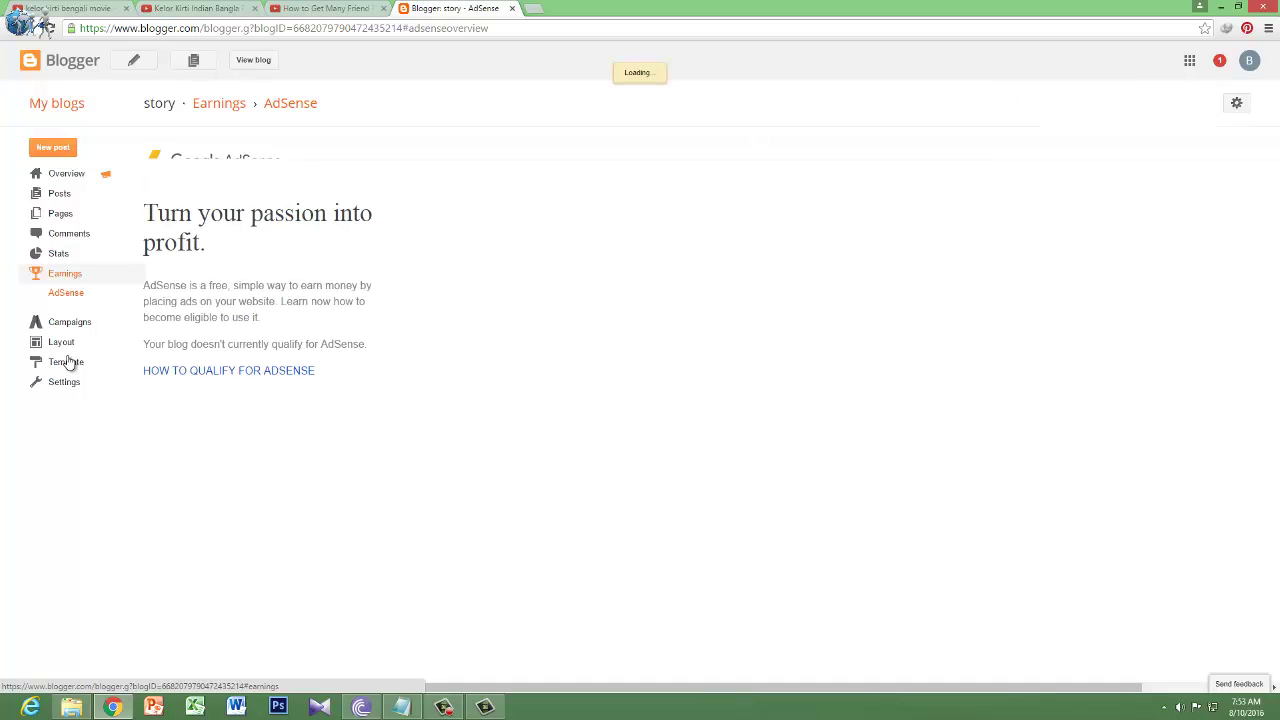
click(74, 293)
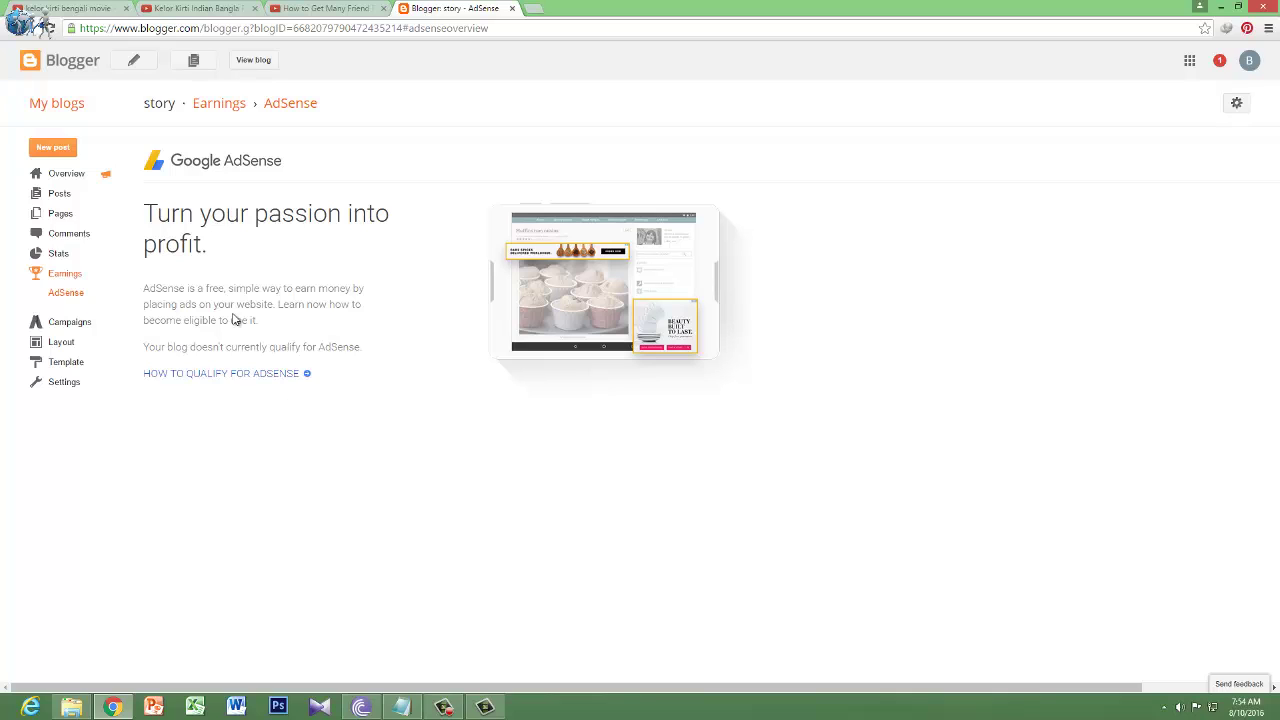
click(77, 330)
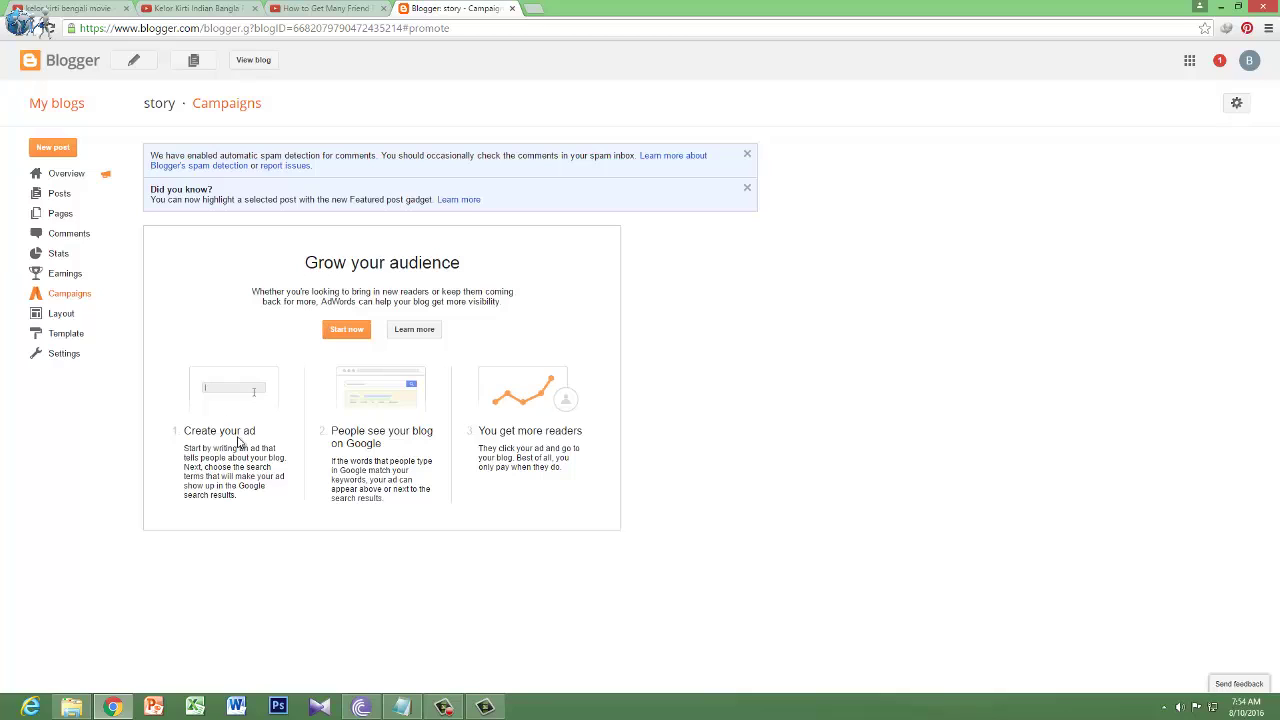
Step: Examine the blog's layout and browse the basic gadgets that can be added to sidebar-right-1
click(75, 315)
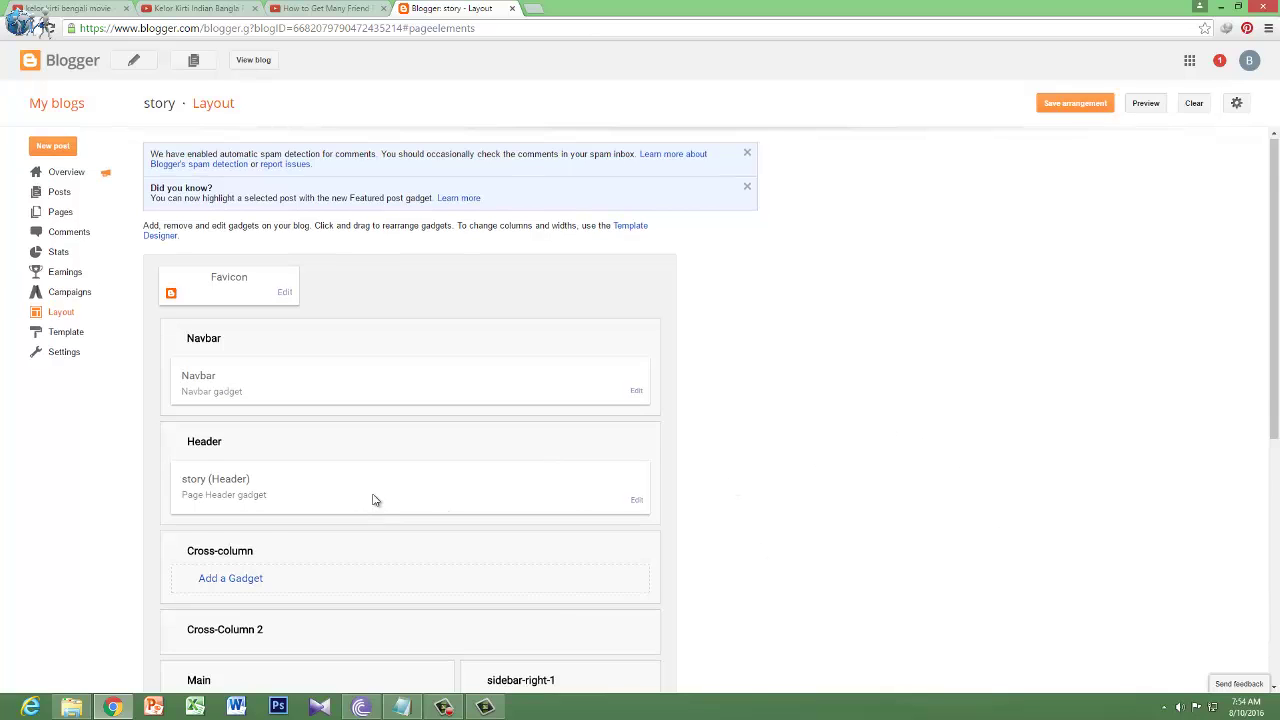
scroll(400, 550, down, 2)
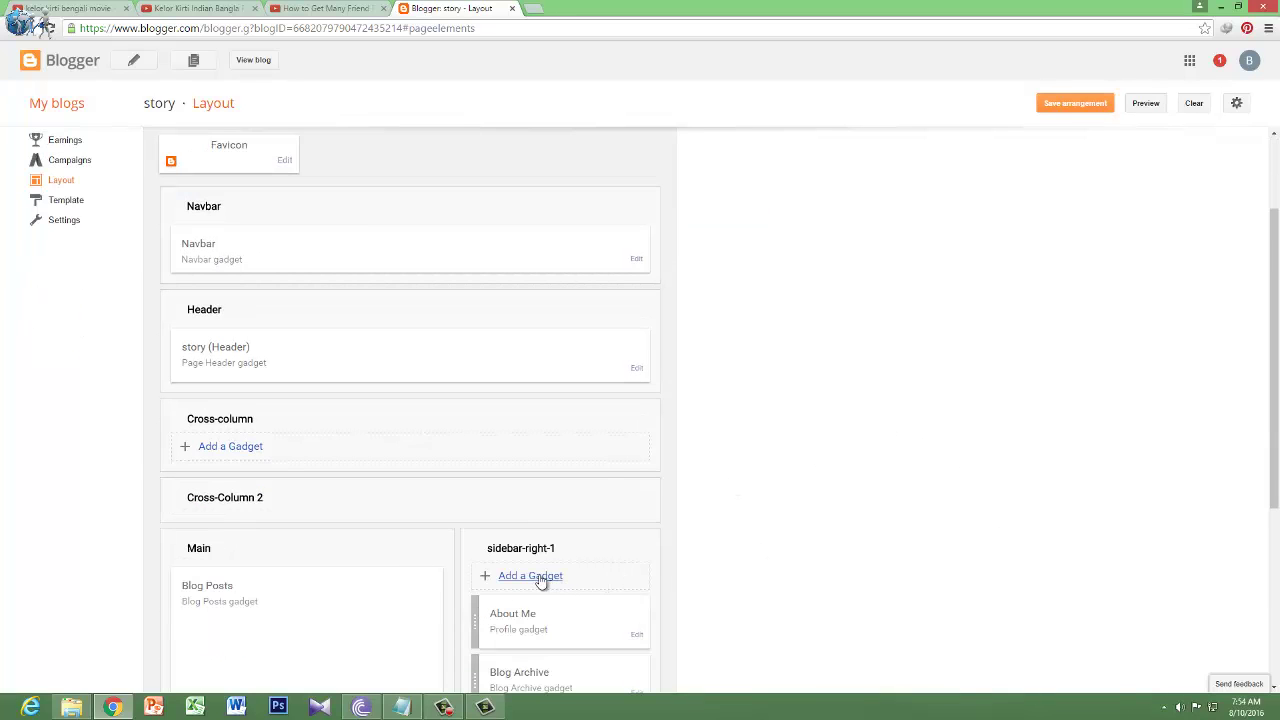
scroll(335, 542, down, 1)
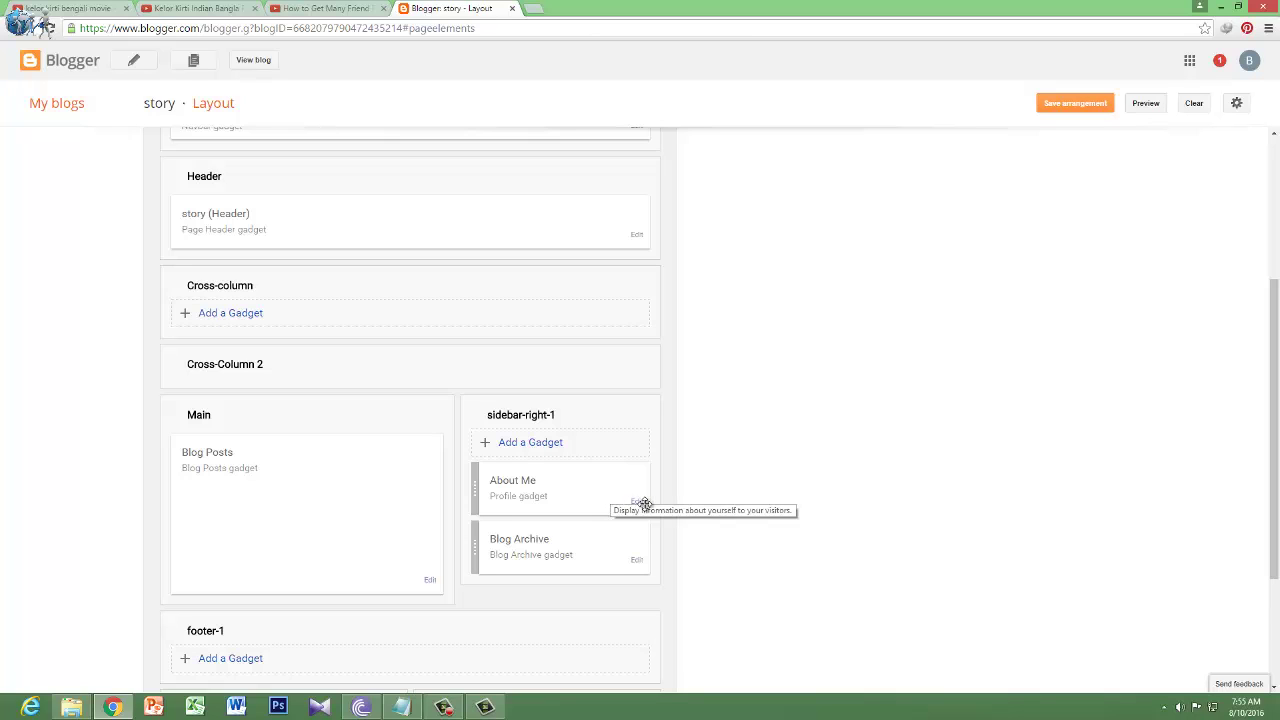
click(528, 448)
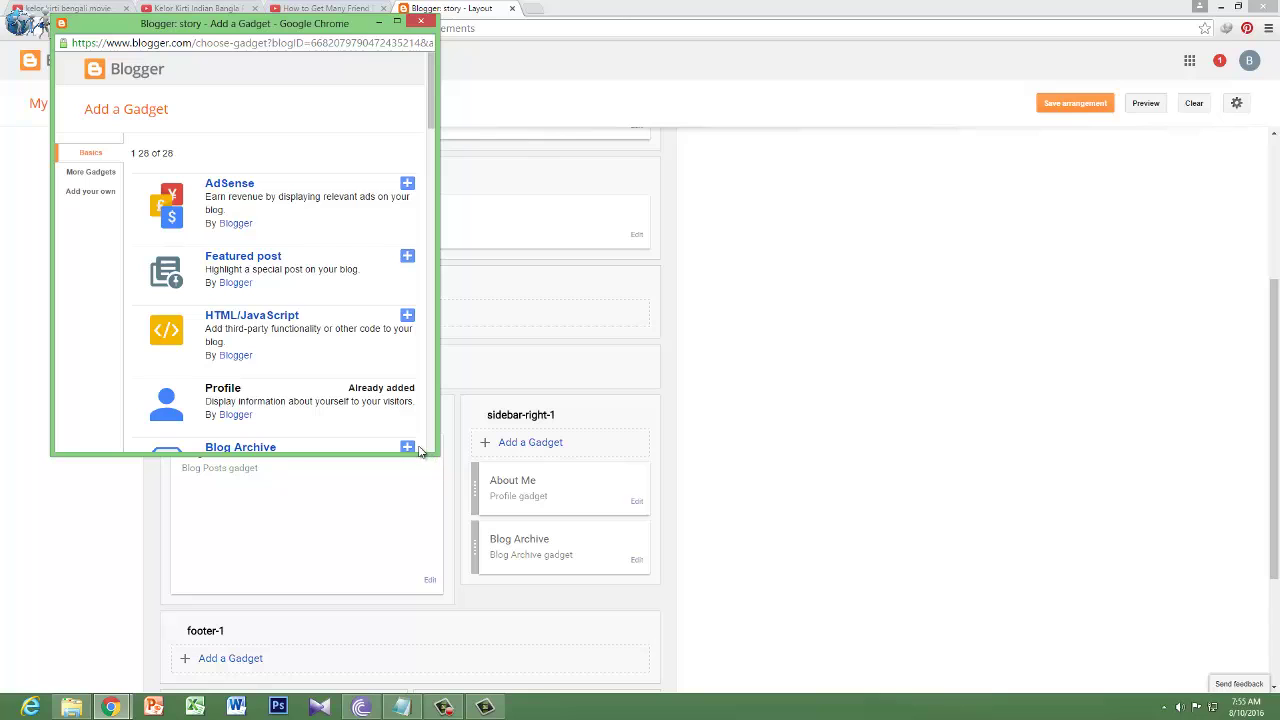
scroll(337, 383, down, 5)
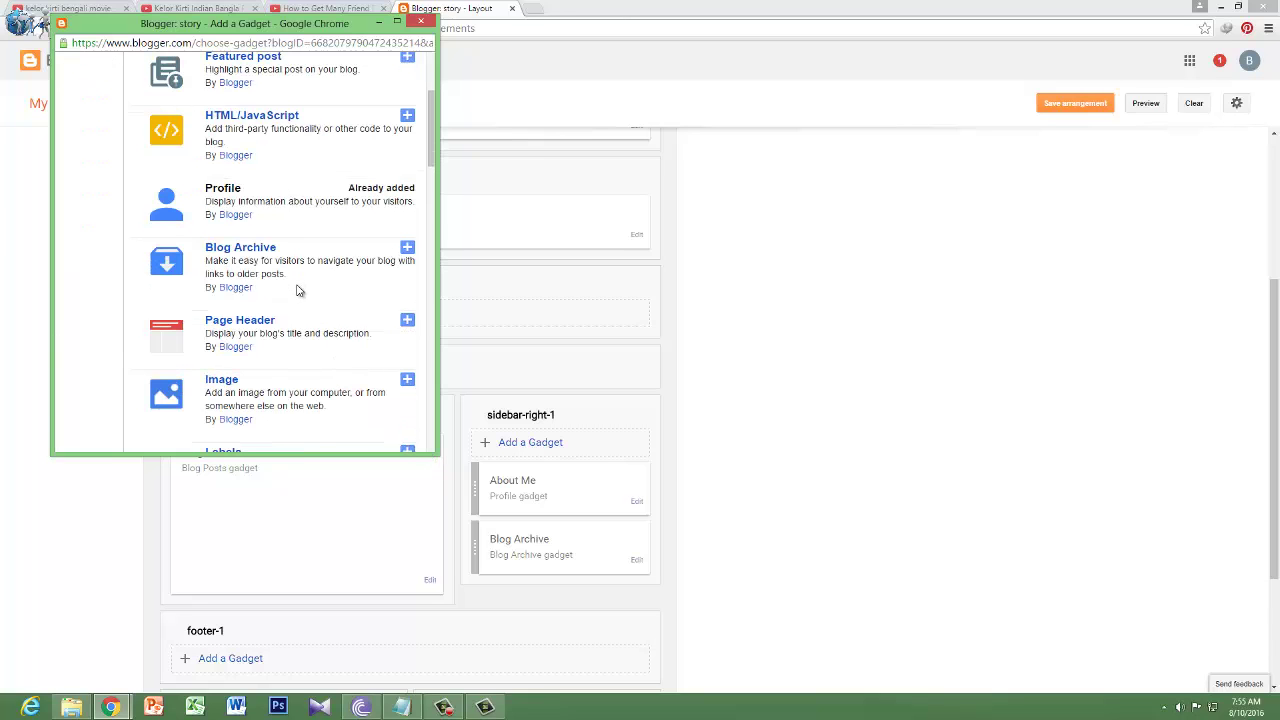
scroll(298, 290, down, 7)
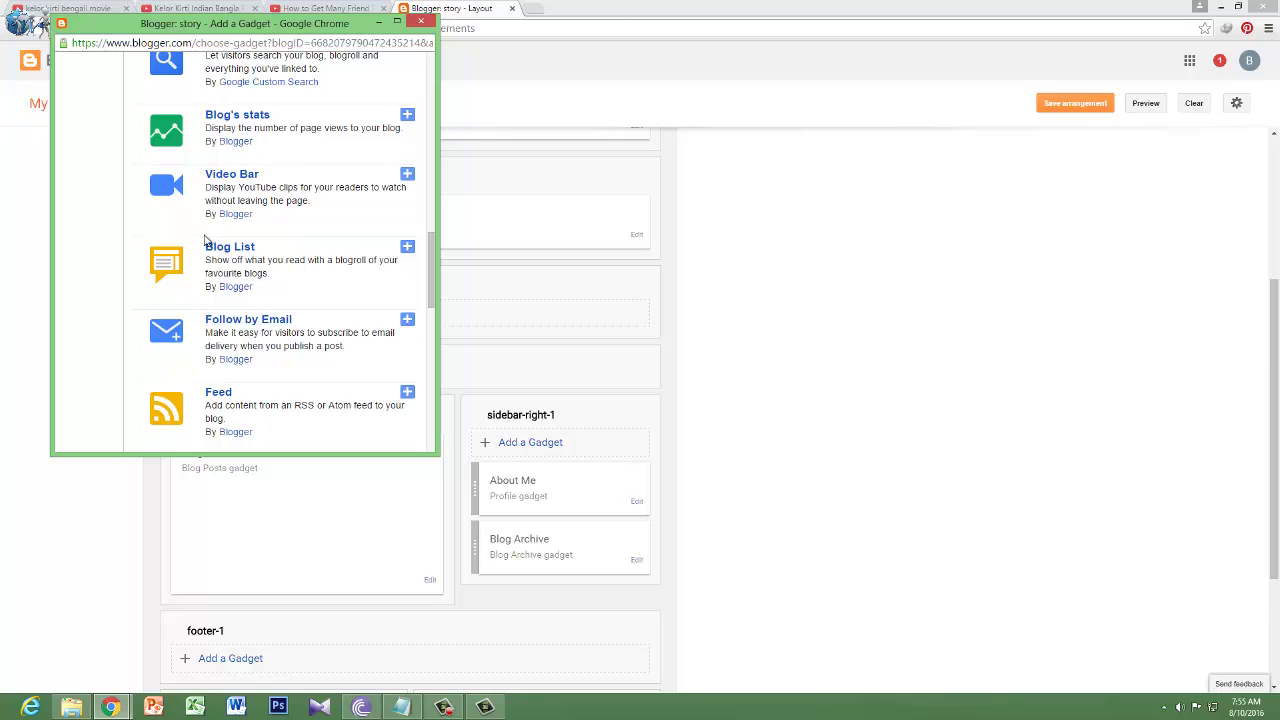
Step: Inspect the Blog List gadget's configuration, including how many blogs it can show, and close it without saving
click(407, 250)
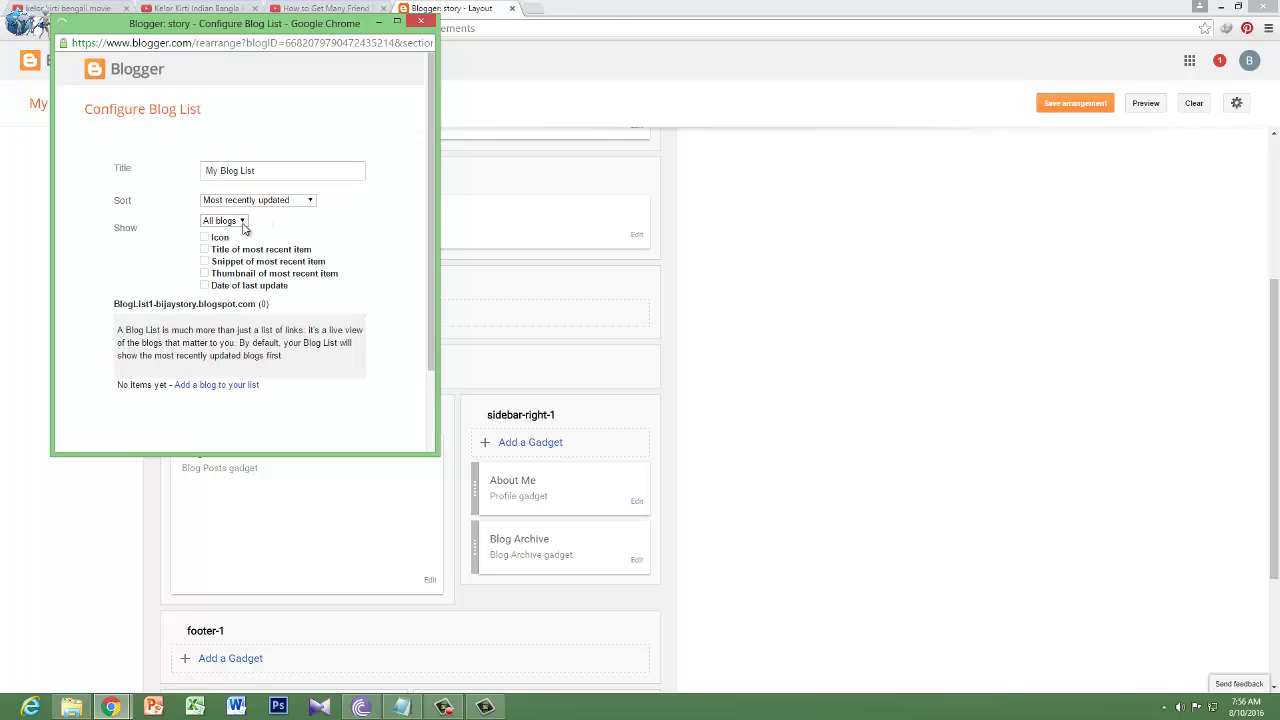
click(242, 221)
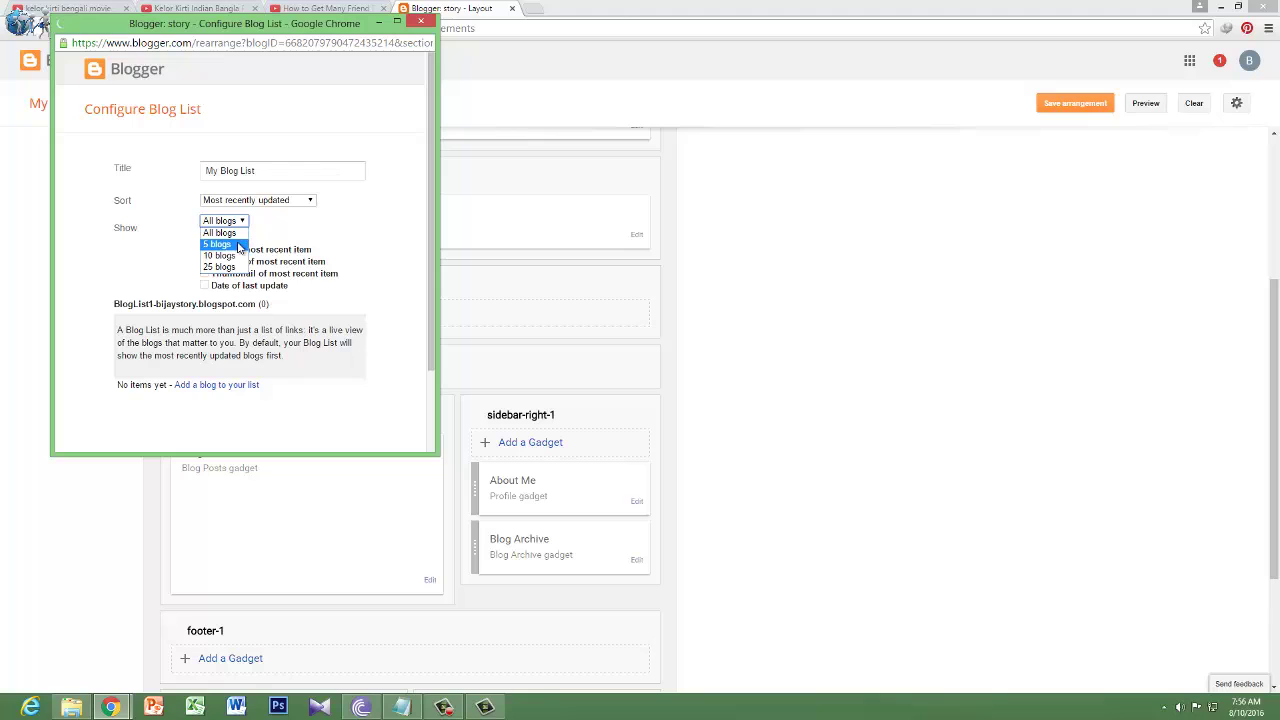
click(219, 300)
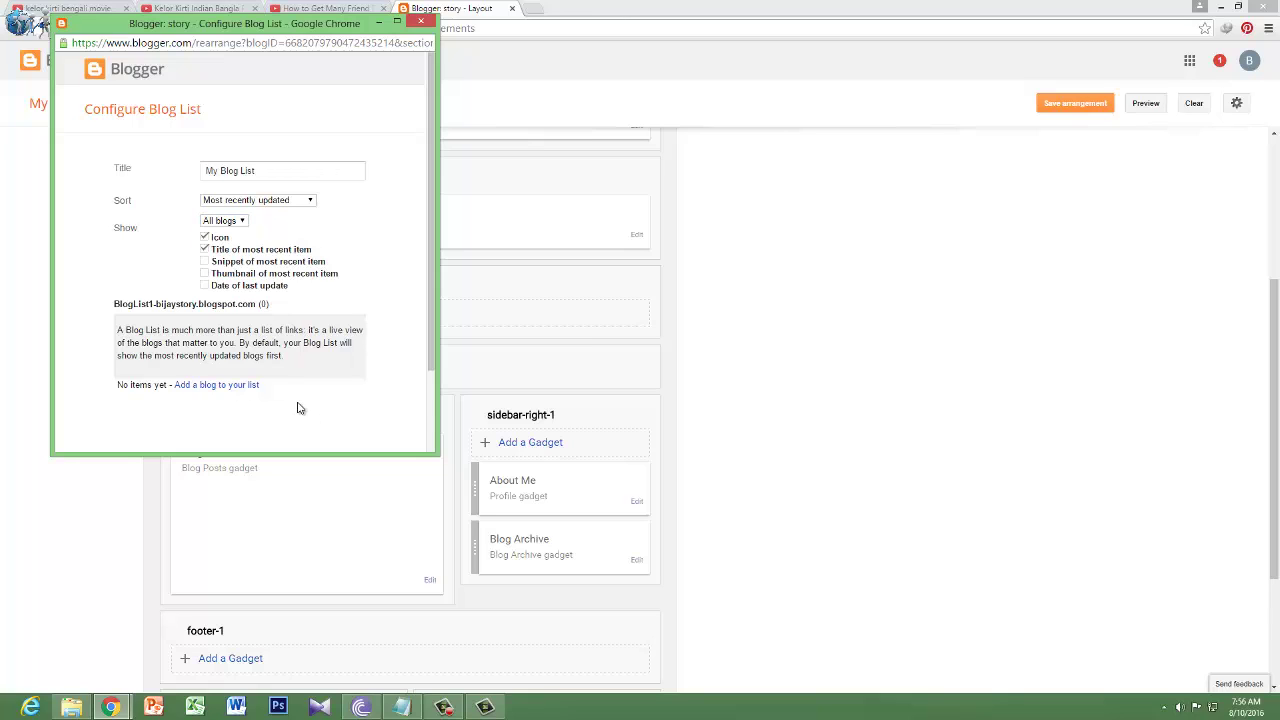
scroll(300, 414, down, 2)
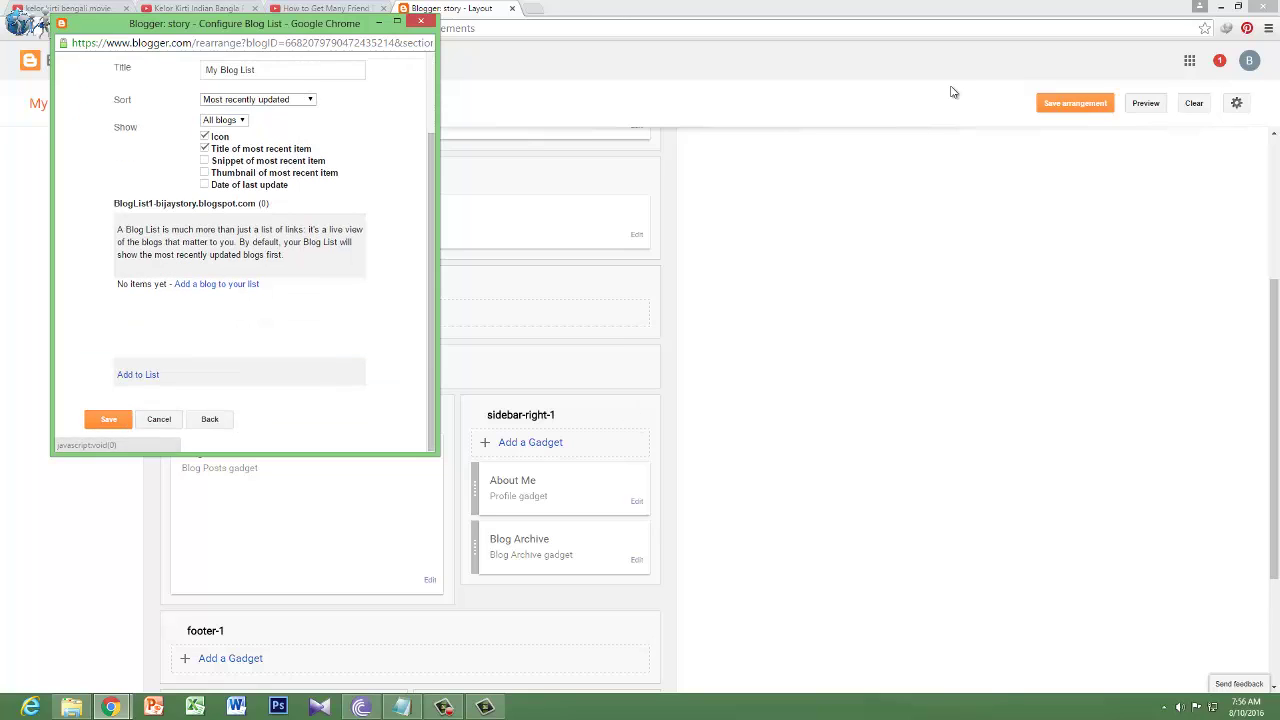
click(421, 21)
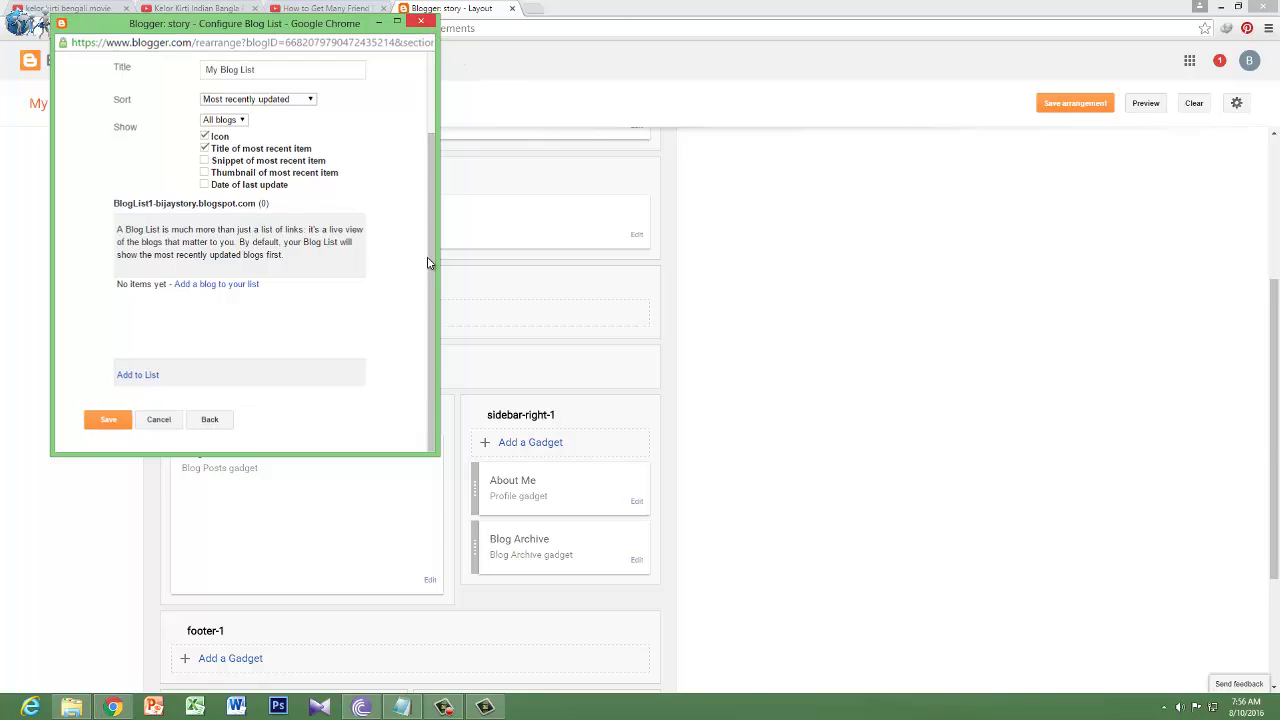
Step: Open the blog's template page and look through the available template designs from Simple to Travel
scroll(151, 245, up, 3)
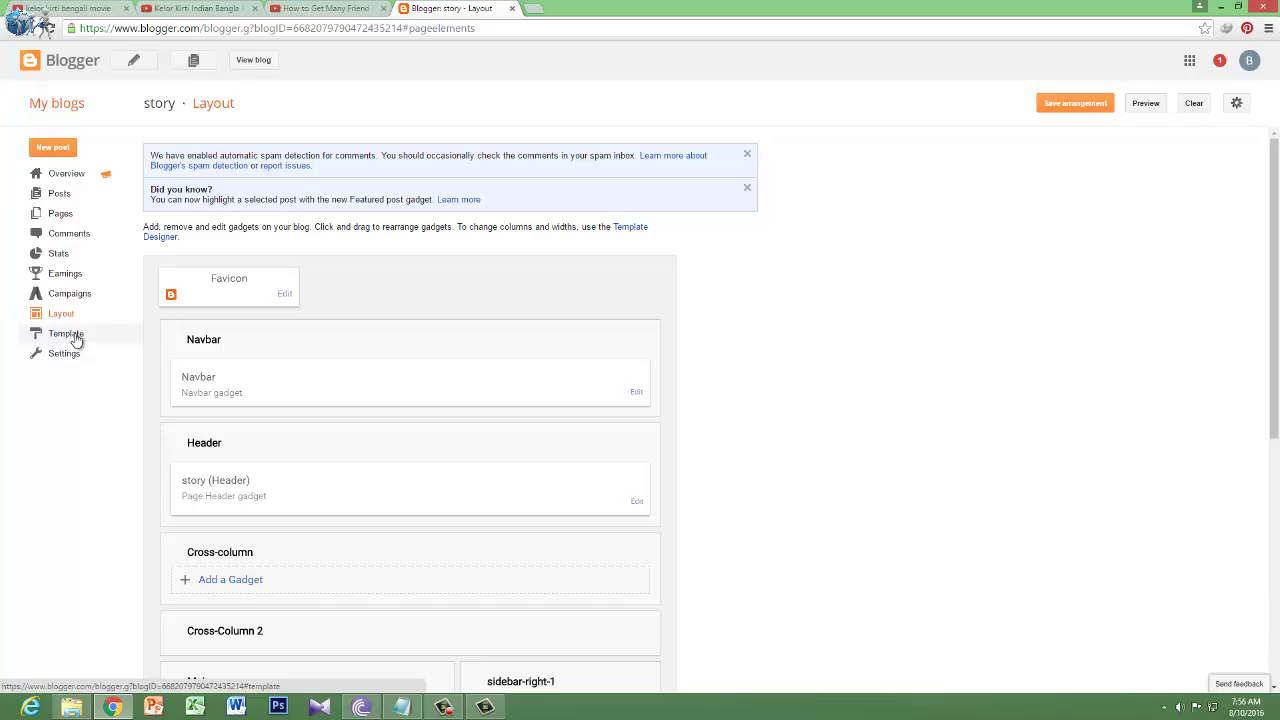
click(76, 340)
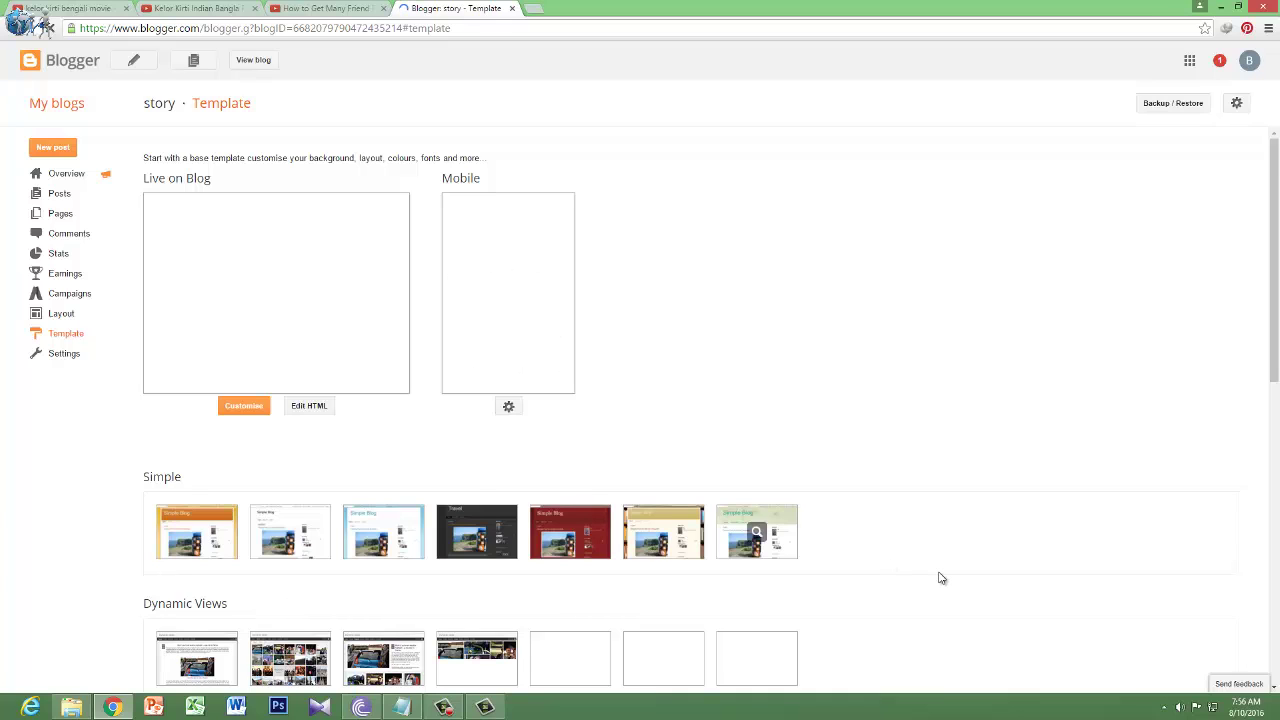
scroll(940, 578, down, 7)
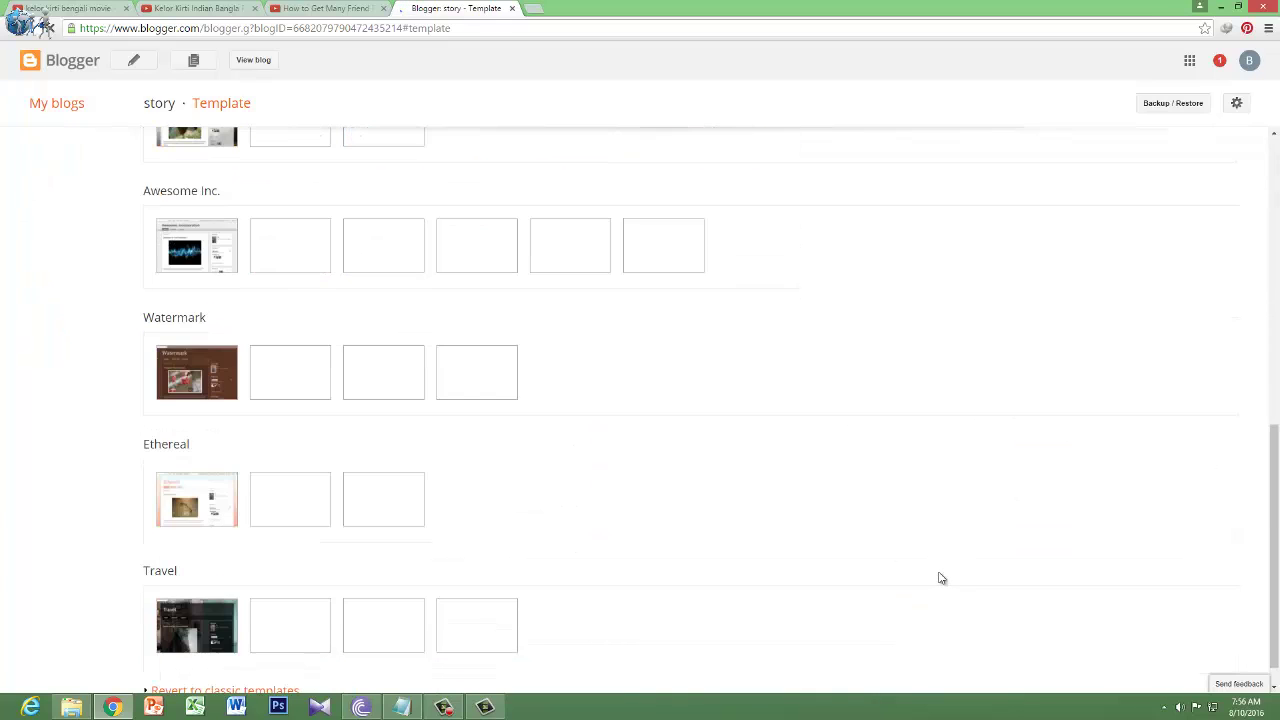
scroll(938, 577, up, 4)
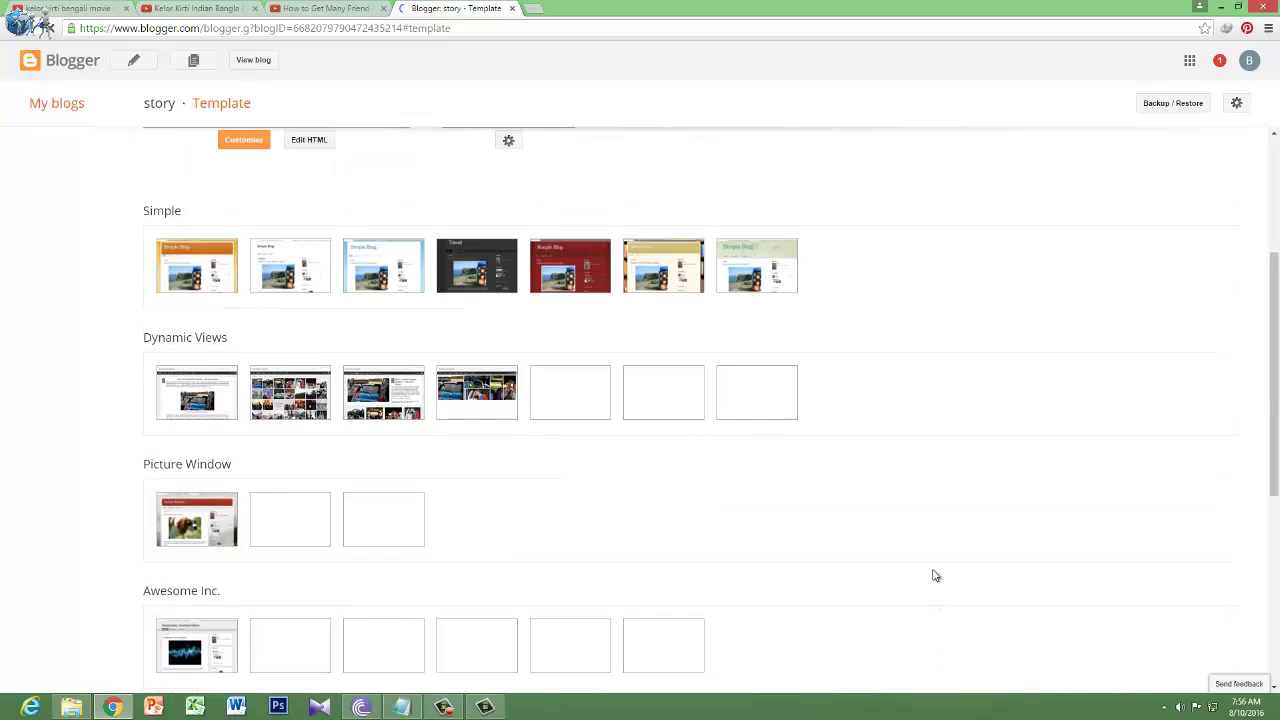
scroll(935, 576, up, 3)
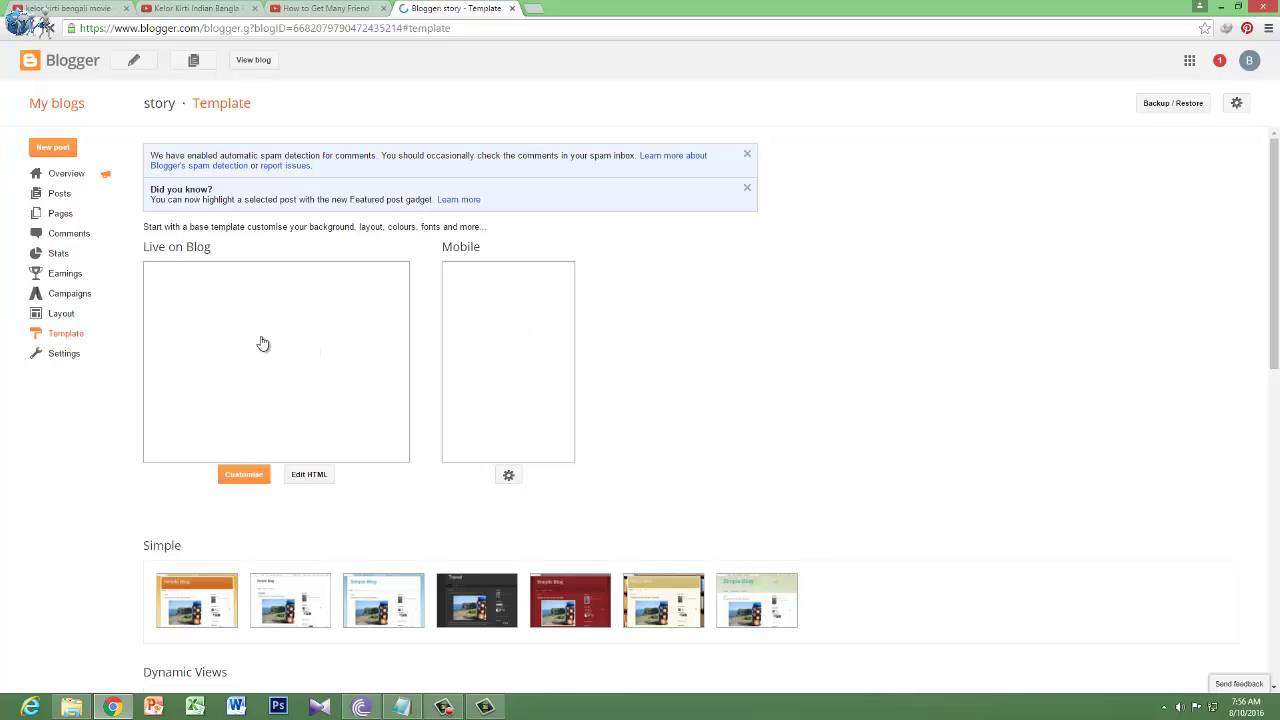
Step: View the template backup and restore options and the upload file chooser, closing both without choosing a file
click(1167, 112)
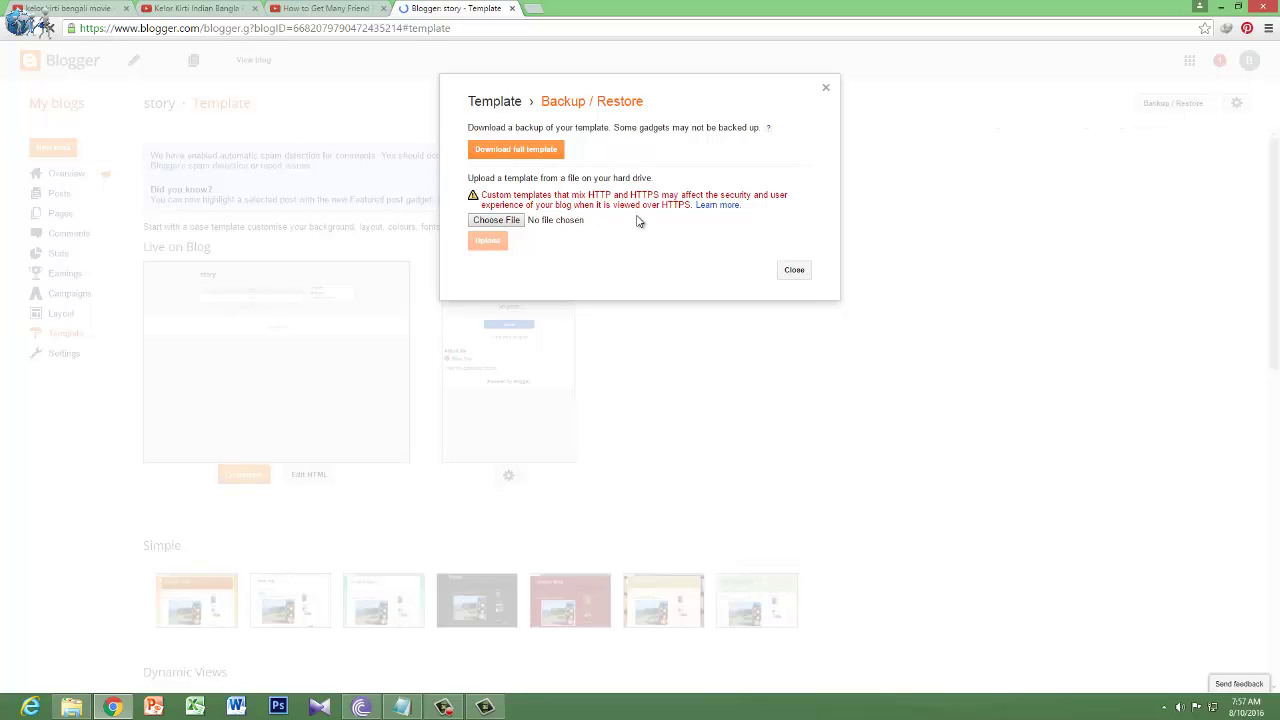
click(497, 222)
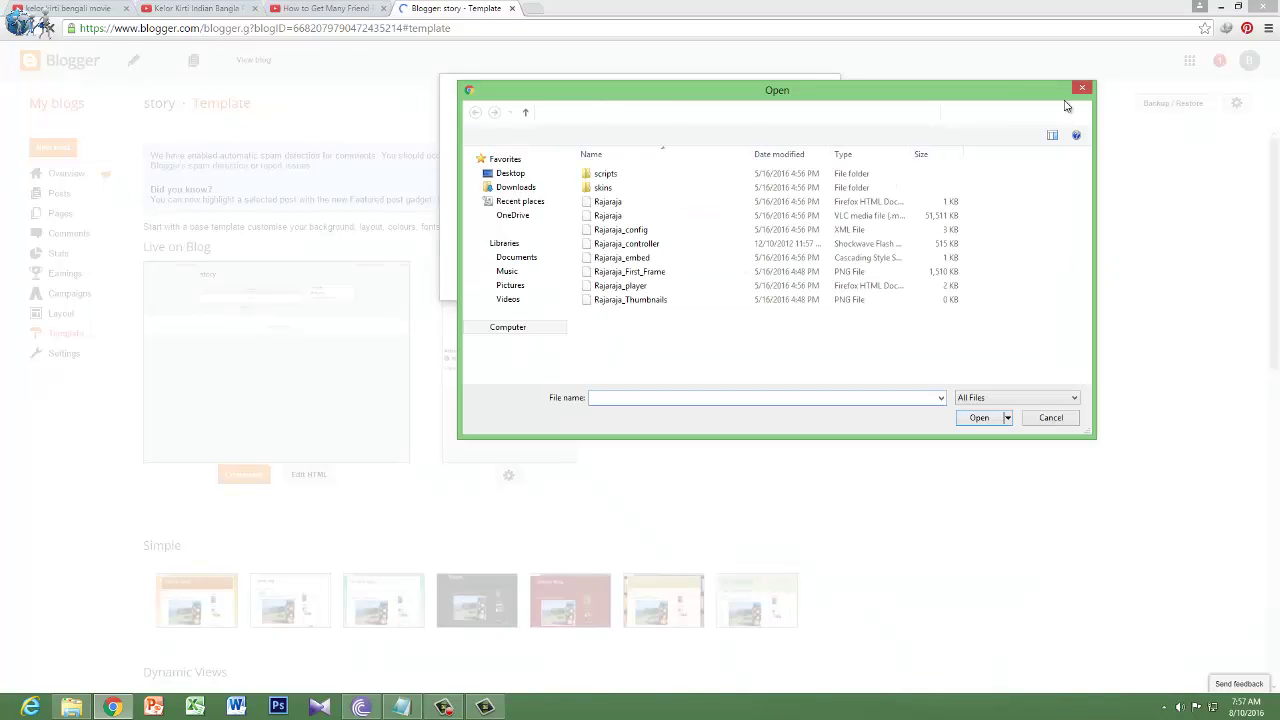
click(1051, 417)
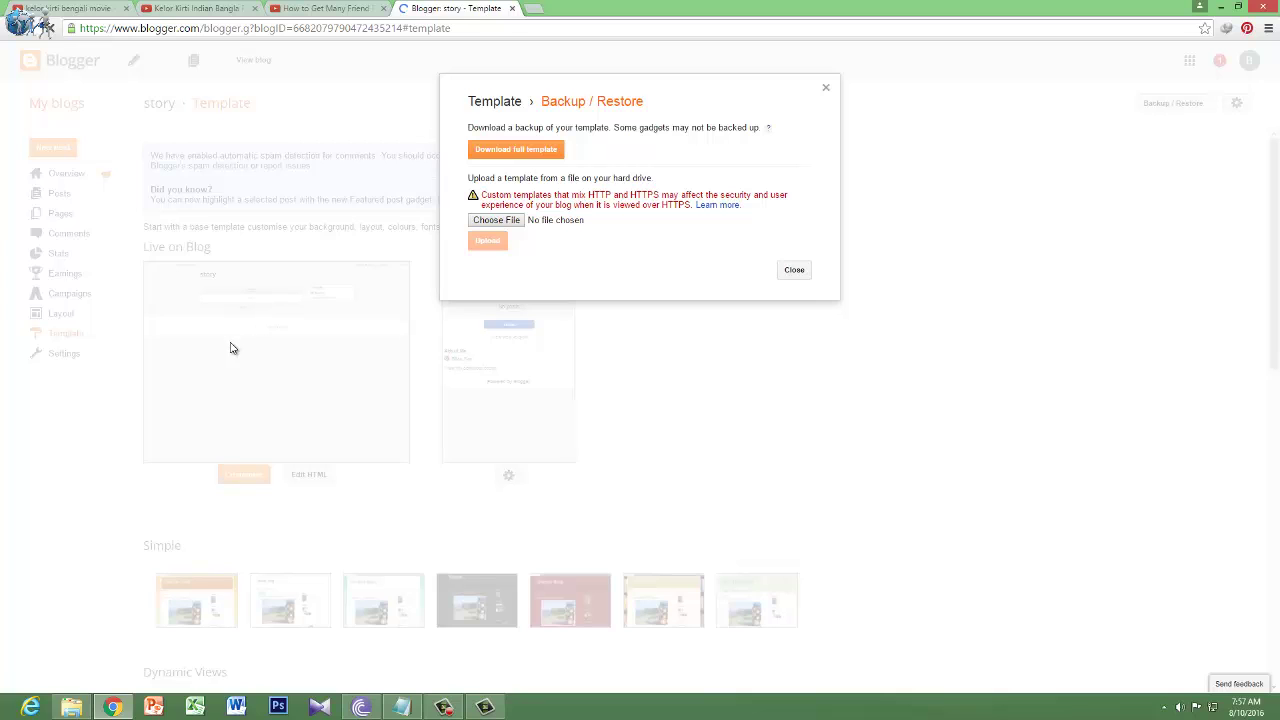
click(794, 270)
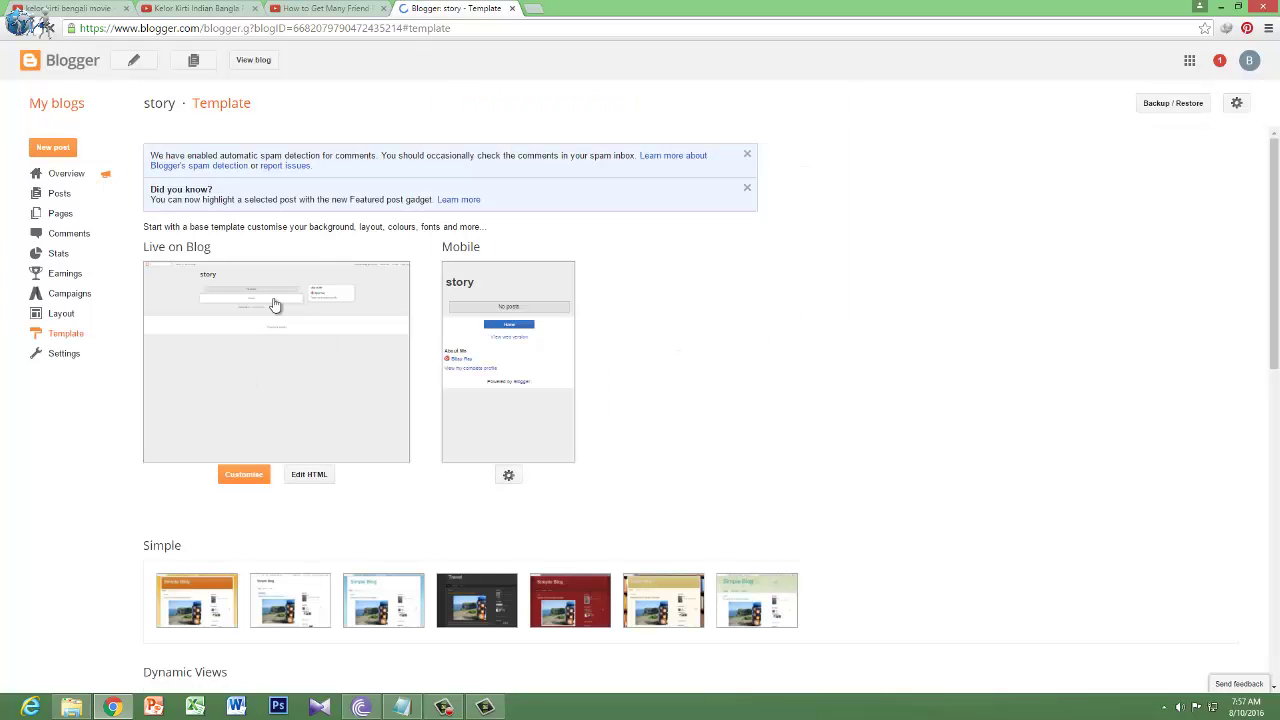
Step: Review the blog's basic settings and its settings for posts, comments and sharing
click(62, 355)
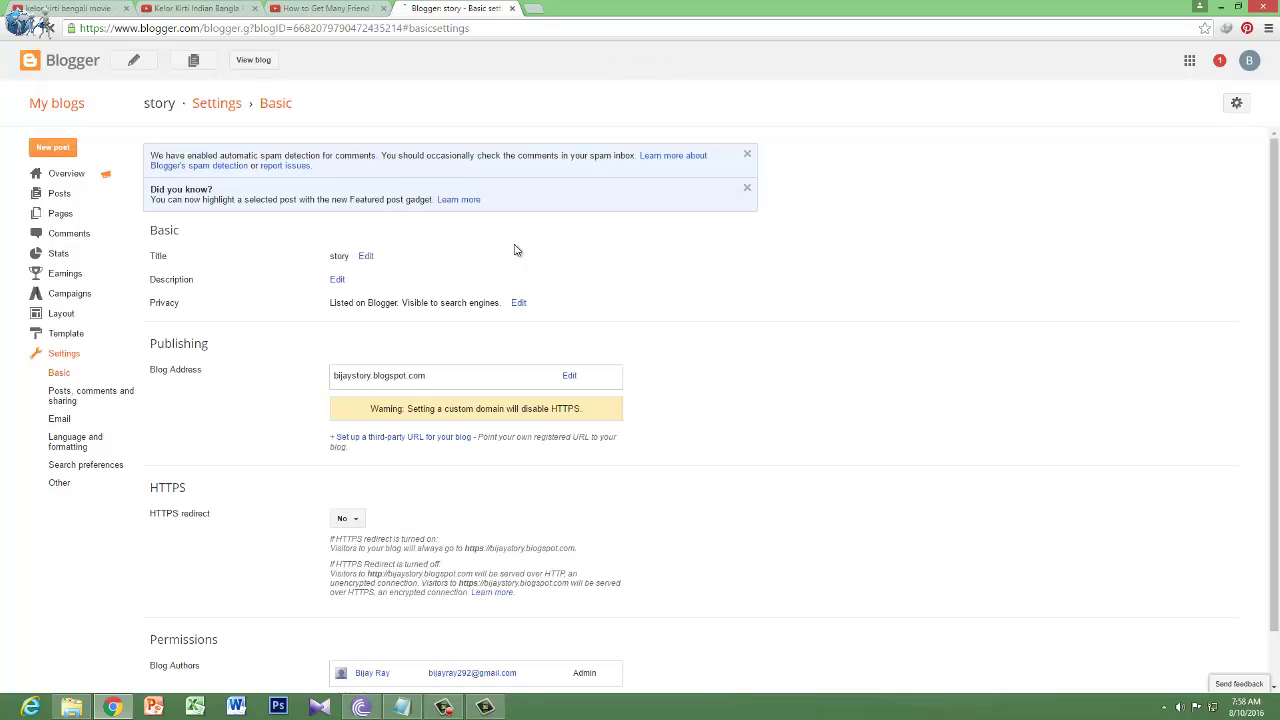
click(58, 372)
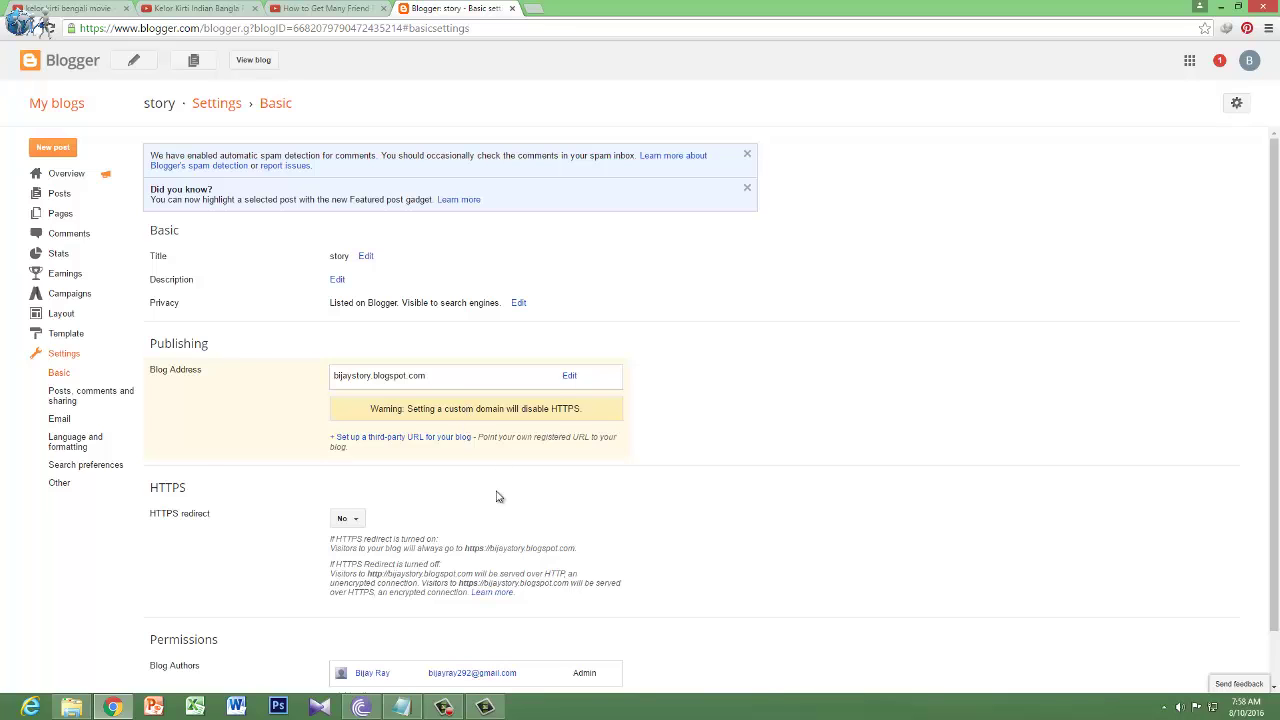
scroll(498, 492, down, 1)
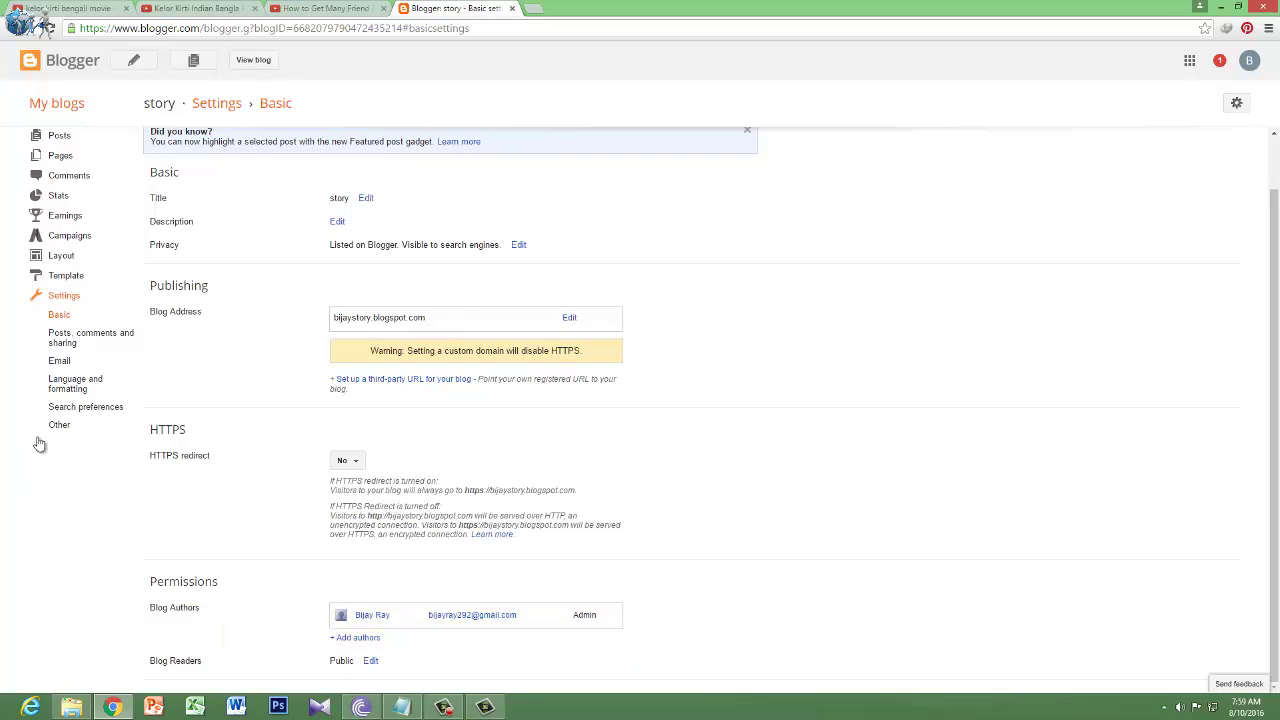
click(72, 343)
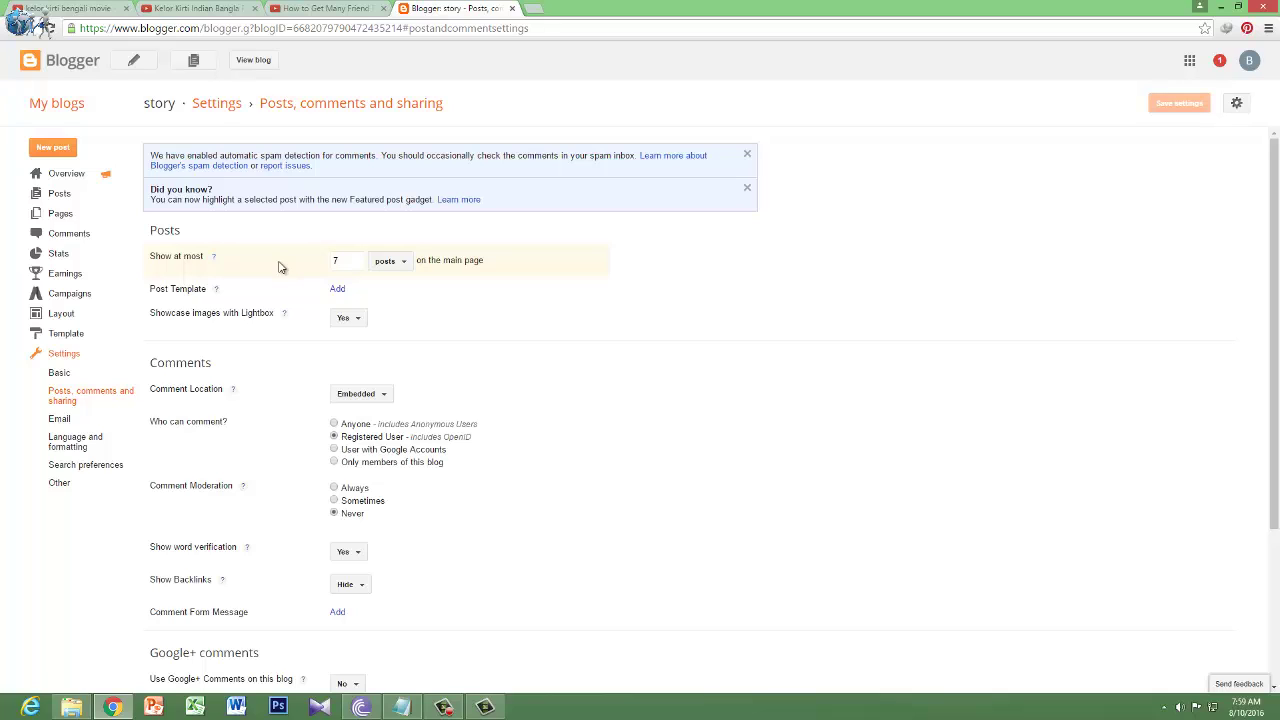
Step: Try setting who can comment to Anyone and look over the remaining comment and Google+ sharing settings
click(338, 259)
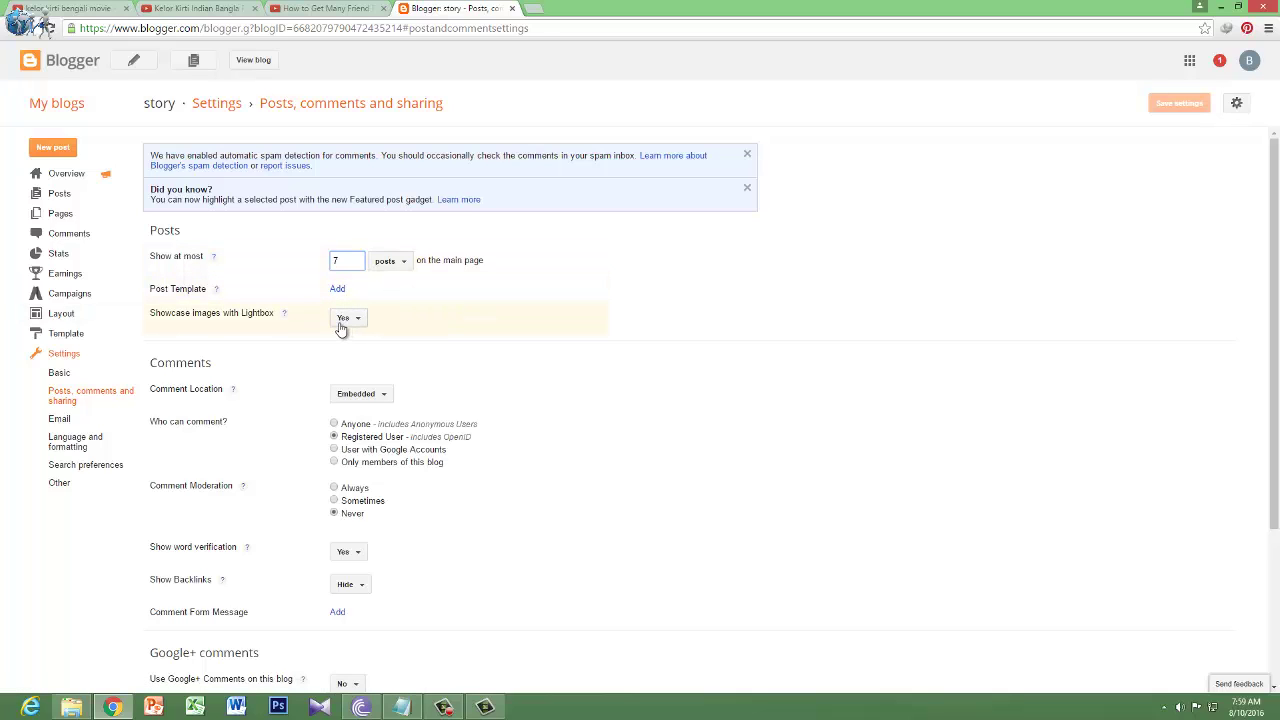
scroll(354, 309, down, 2)
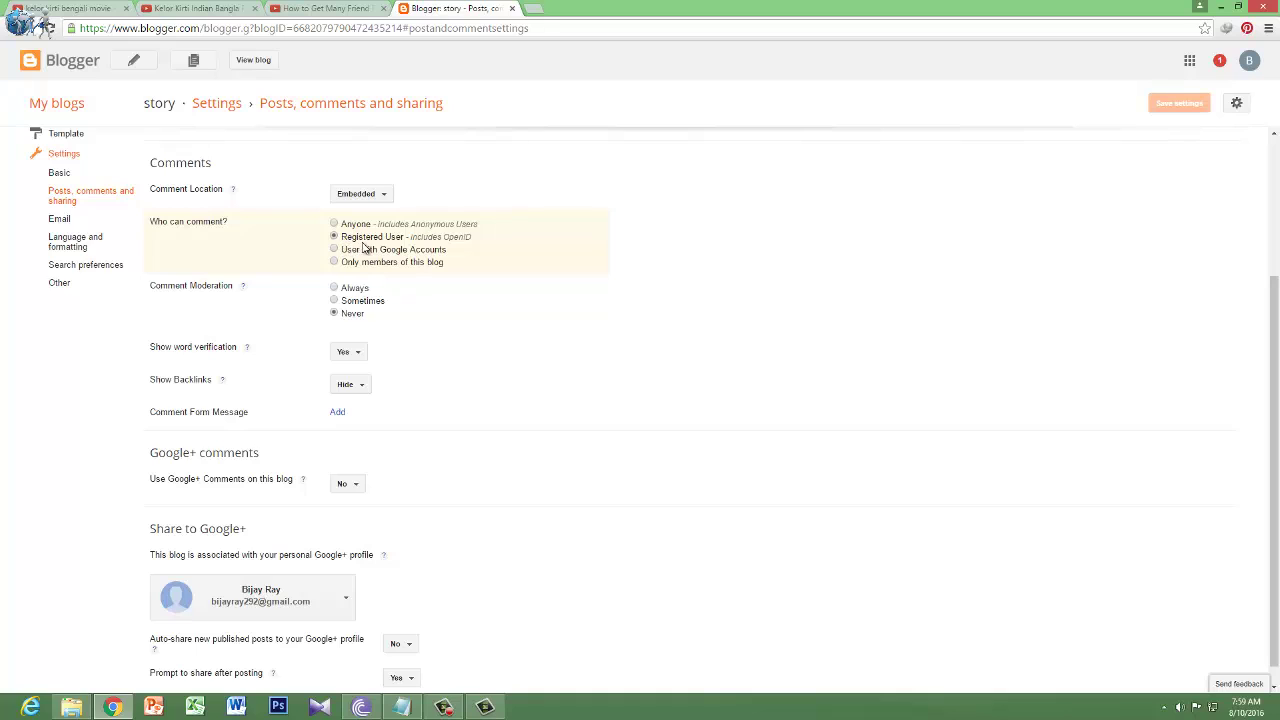
click(334, 224)
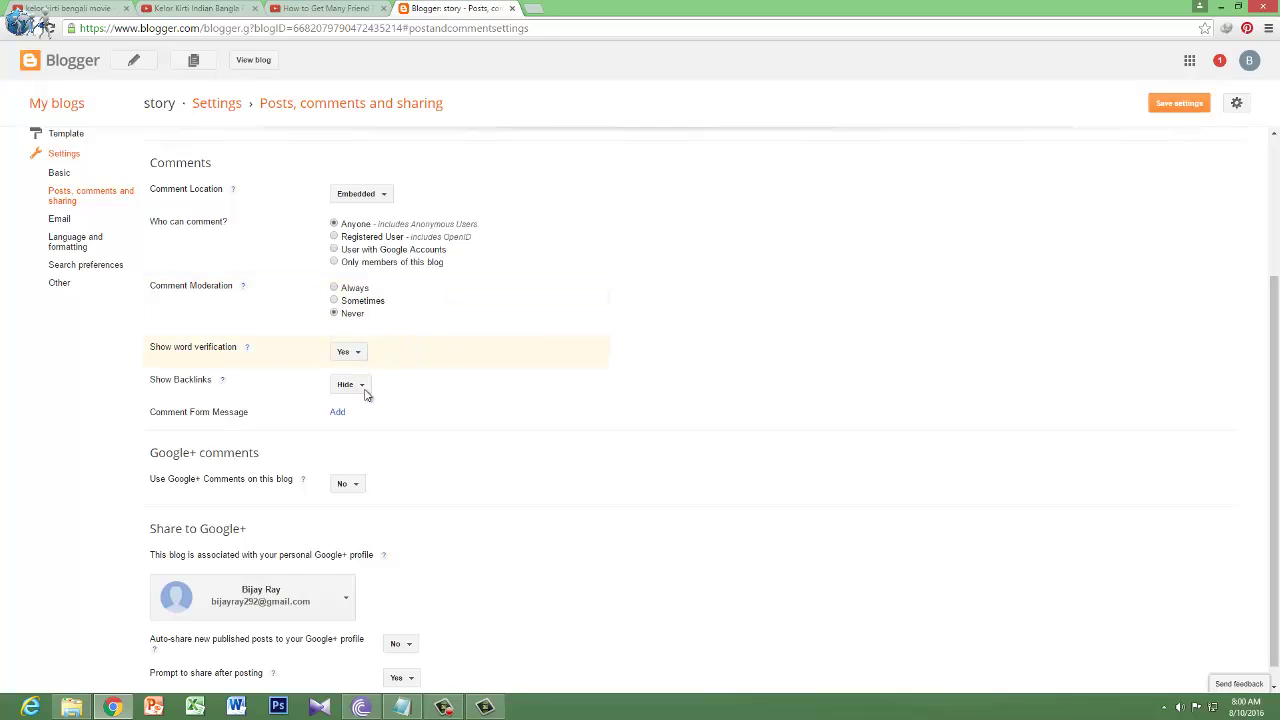
scroll(460, 425, down, 1)
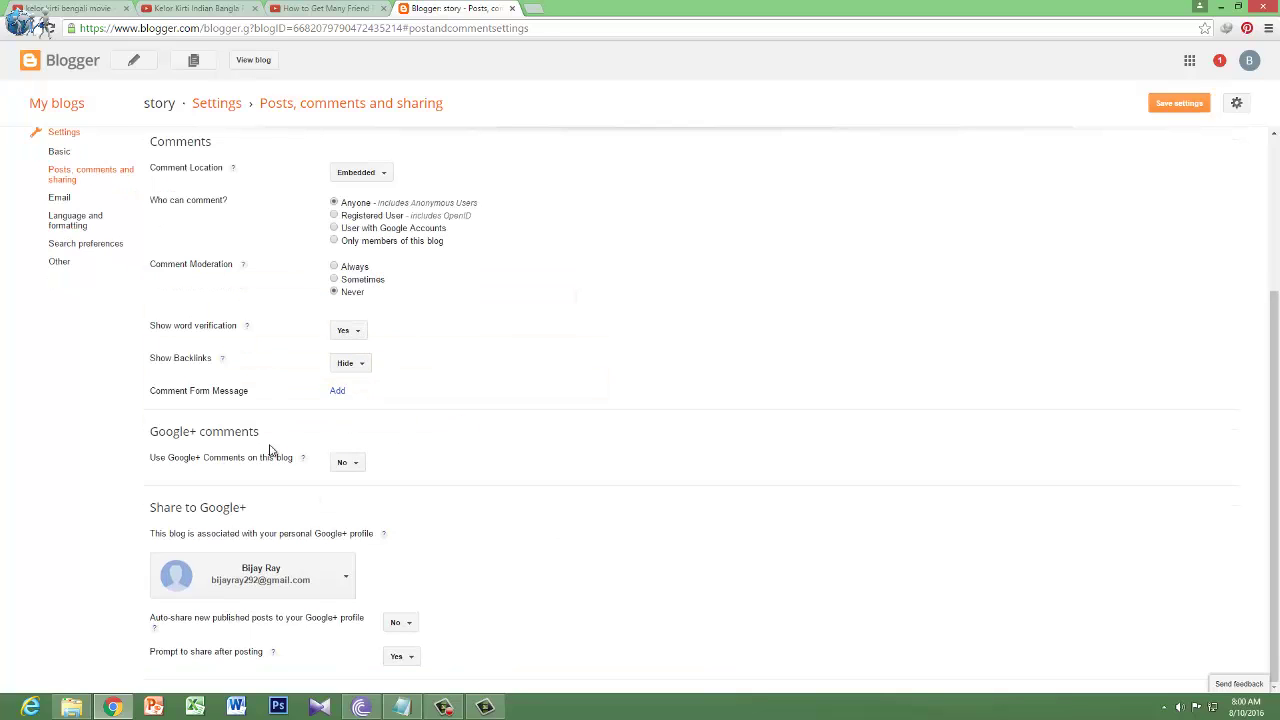
Step: Leave the comment settings without saving and review the blog's email settings and its language and formatting settings
click(72, 198)
click(686, 104)
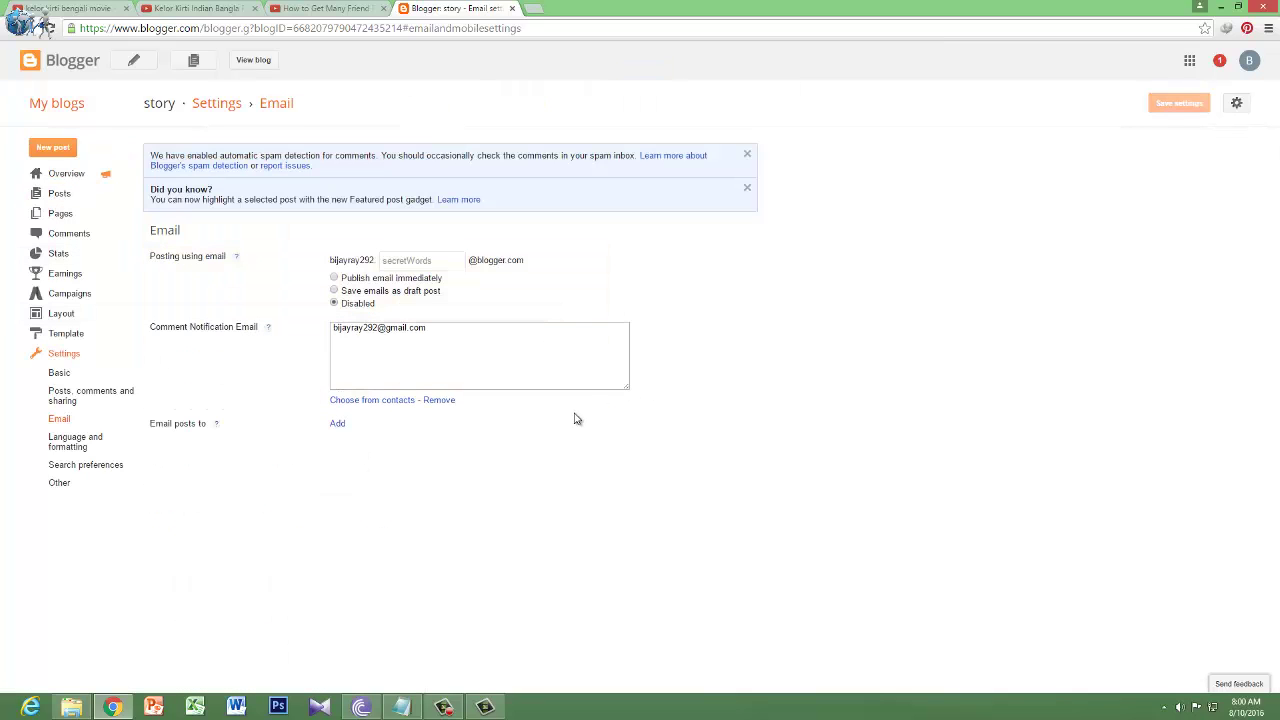
click(78, 445)
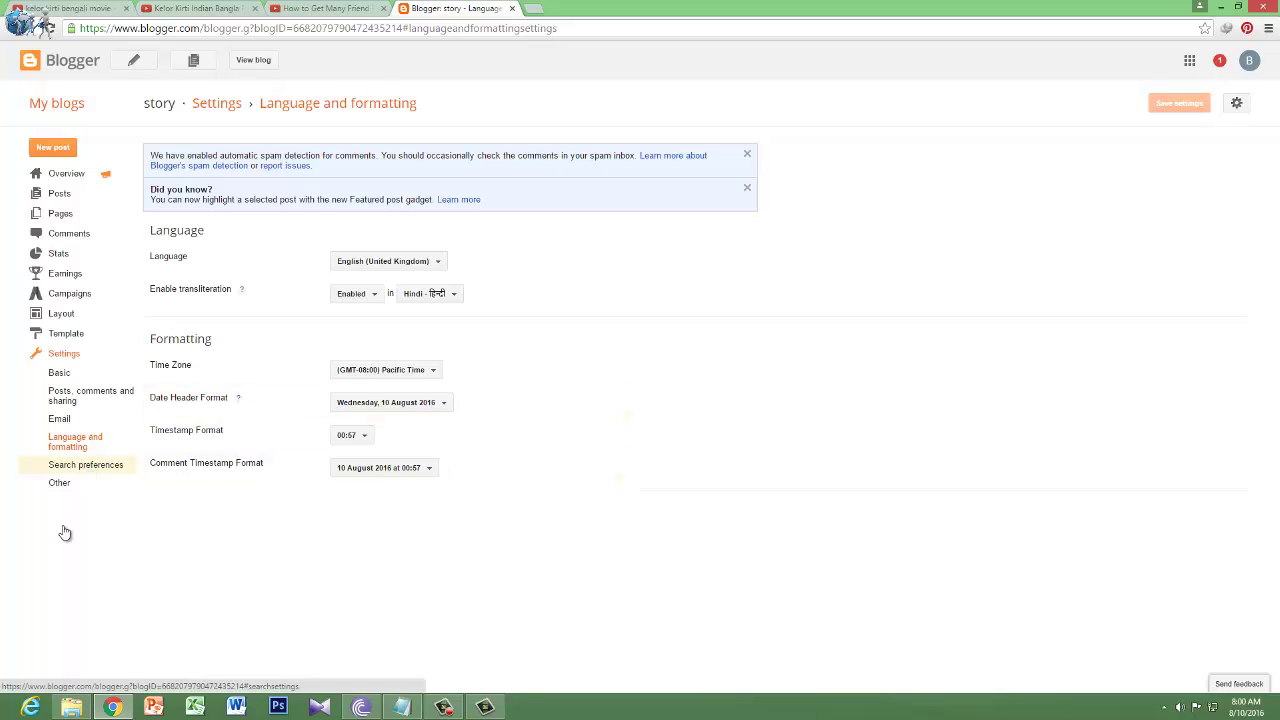
Step: Inspect the search preferences' custom robots.txt, custom robots header tags and custom page not found options, cancelling each one
click(97, 469)
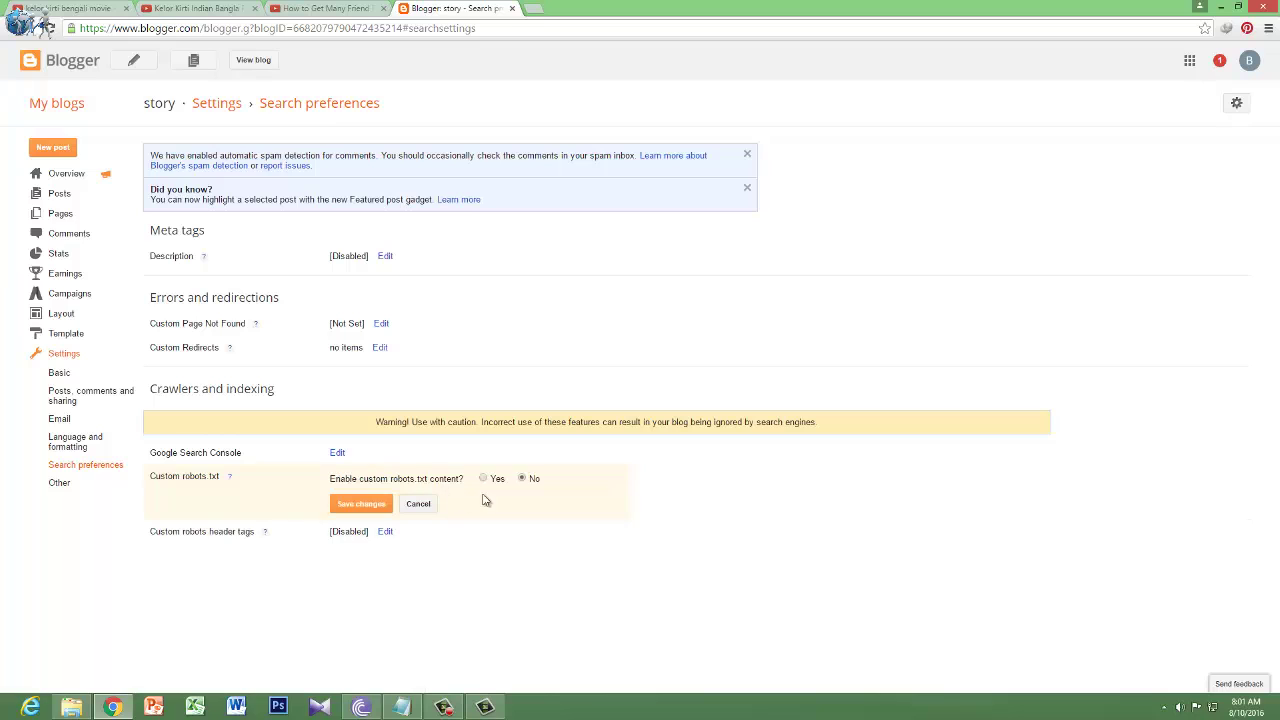
click(422, 505)
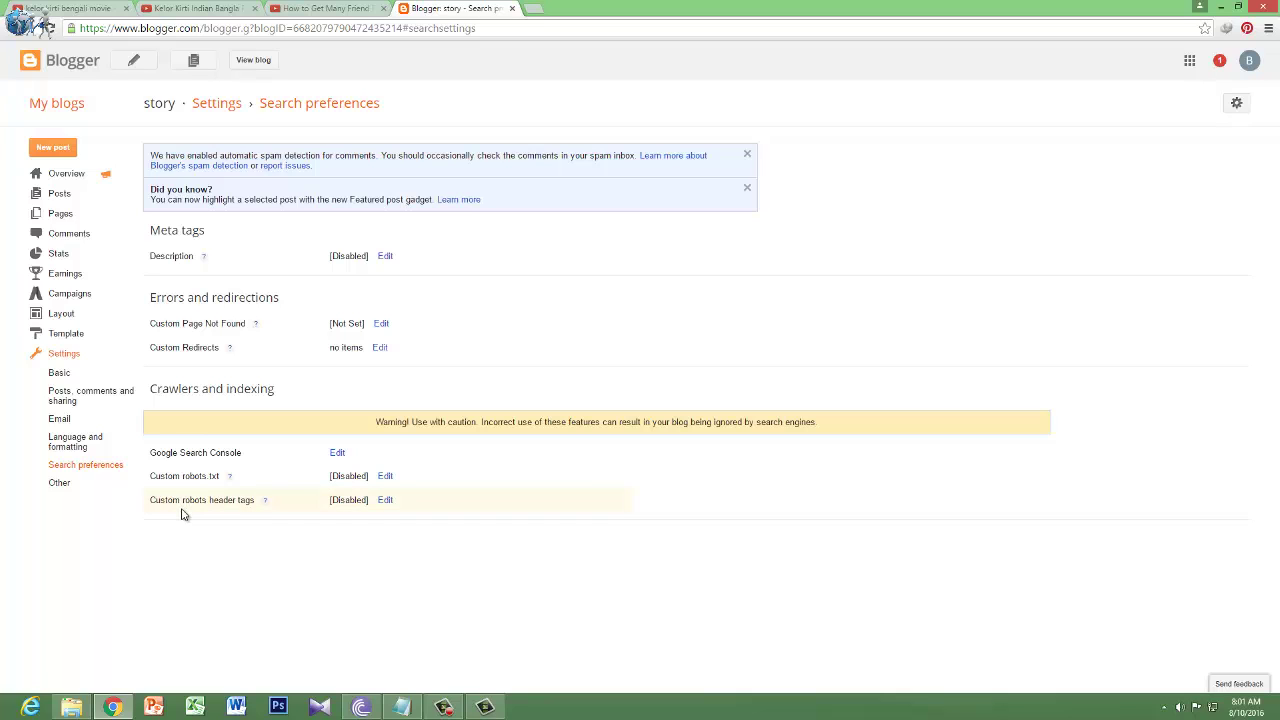
click(386, 500)
click(417, 530)
click(381, 324)
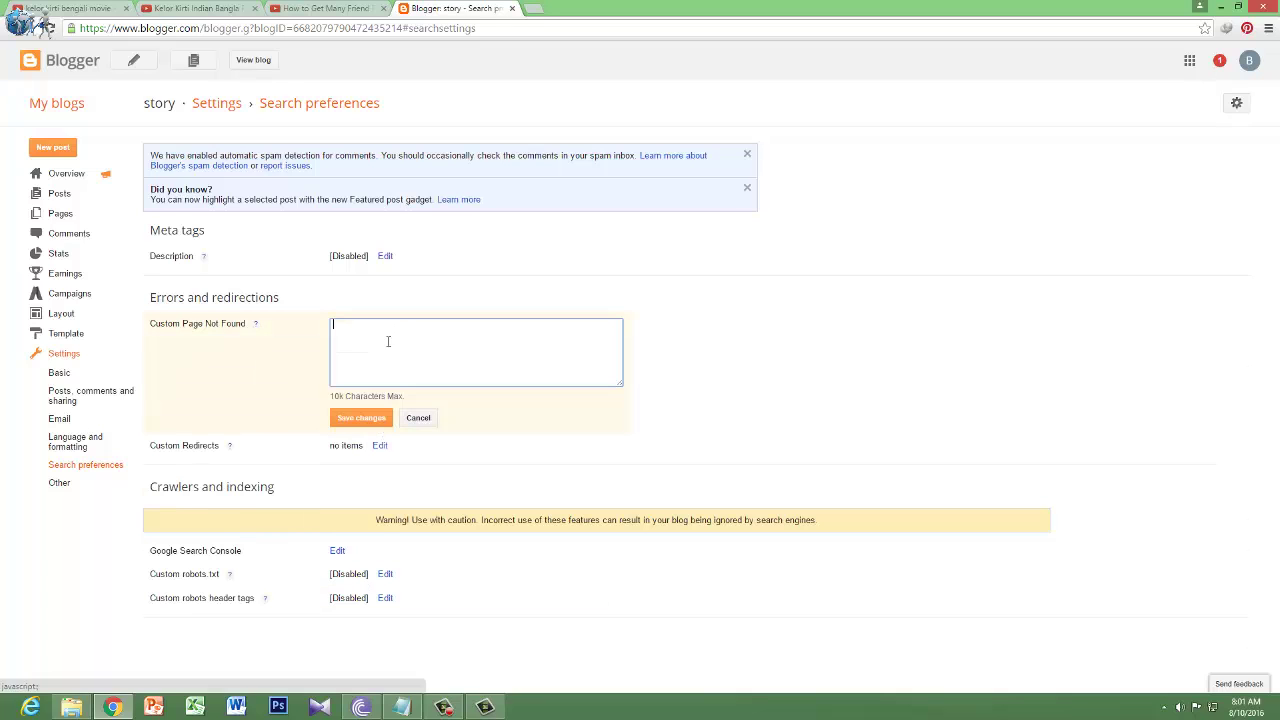
click(418, 421)
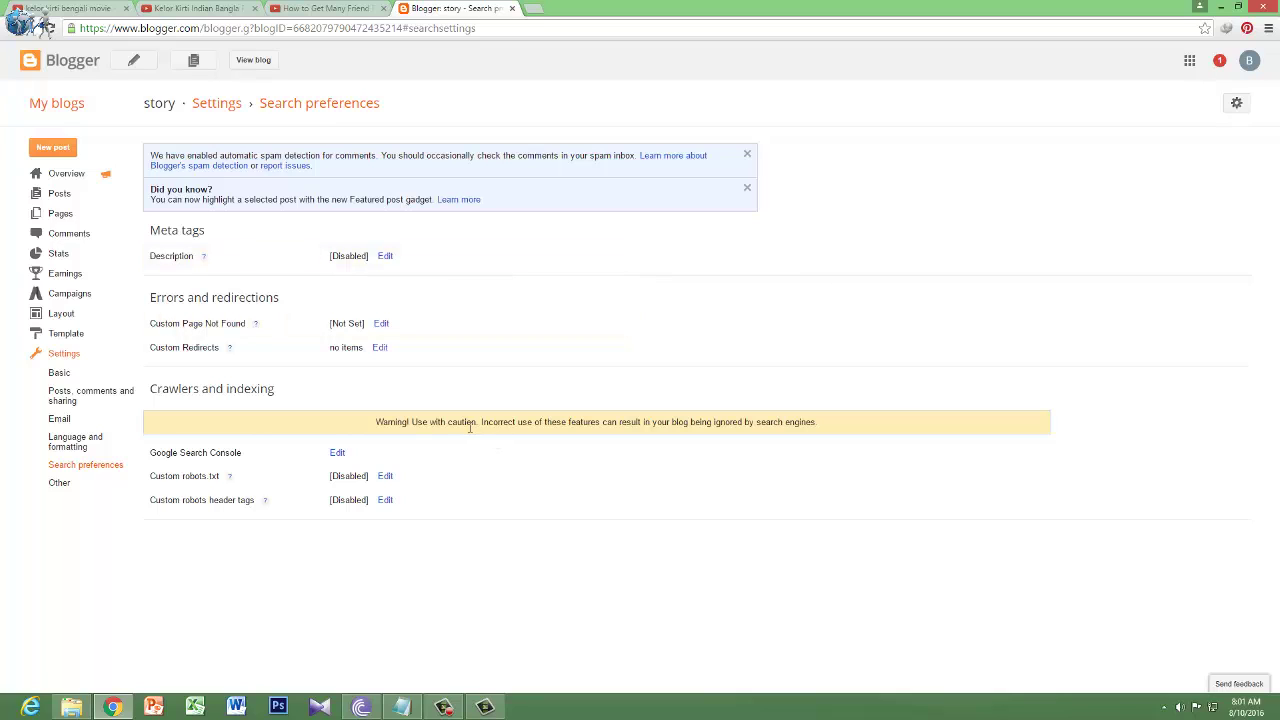
click(385, 477)
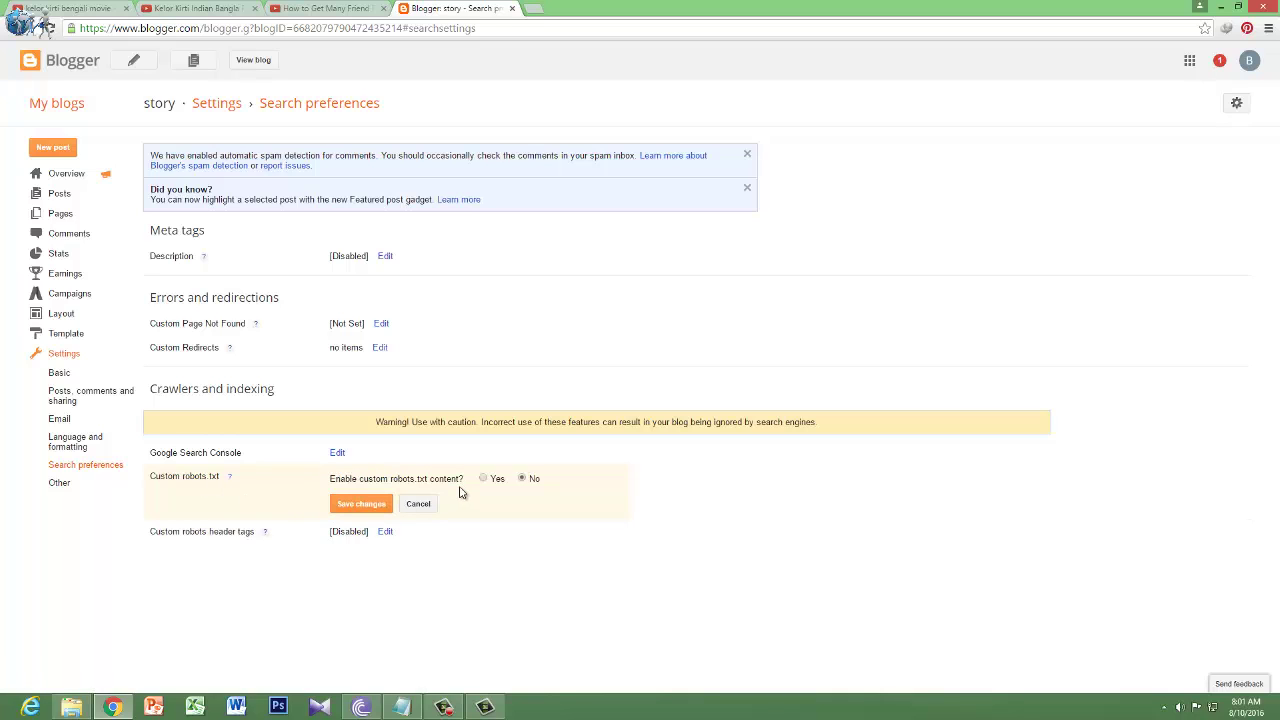
click(418, 503)
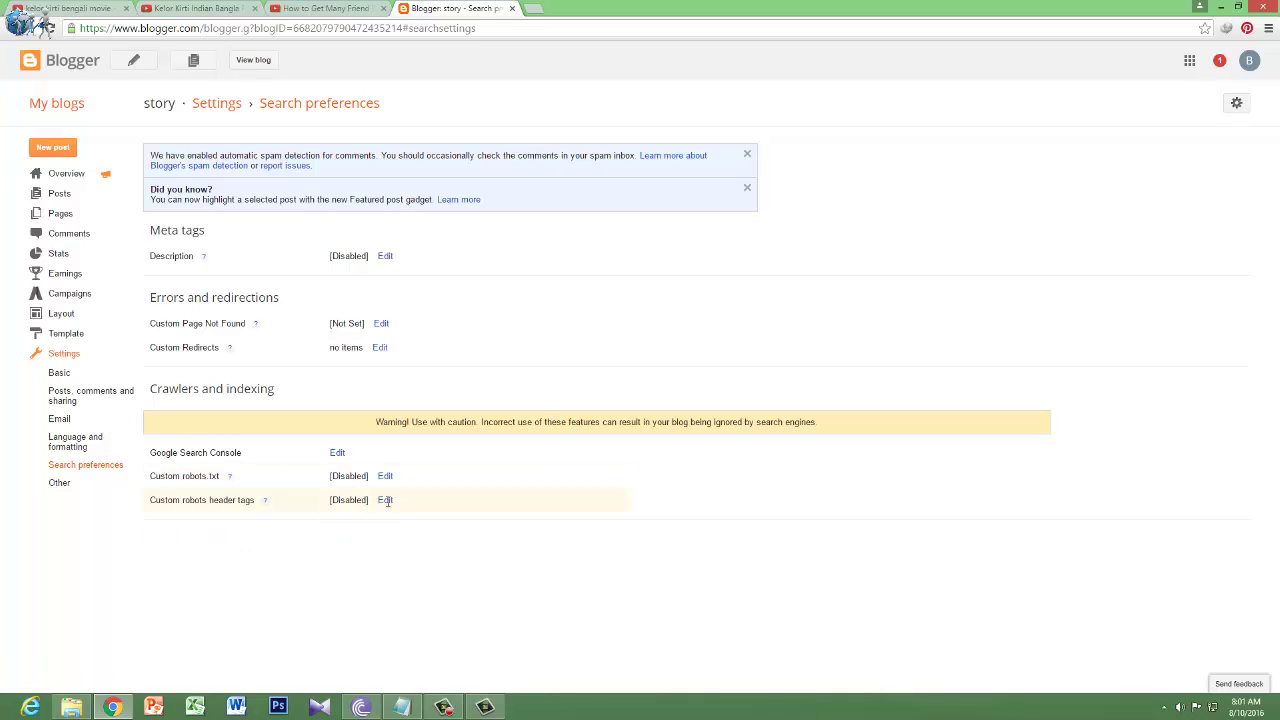
Step: Review the blog's other settings, from import and backup to the Google Analytics web property ID field
click(59, 483)
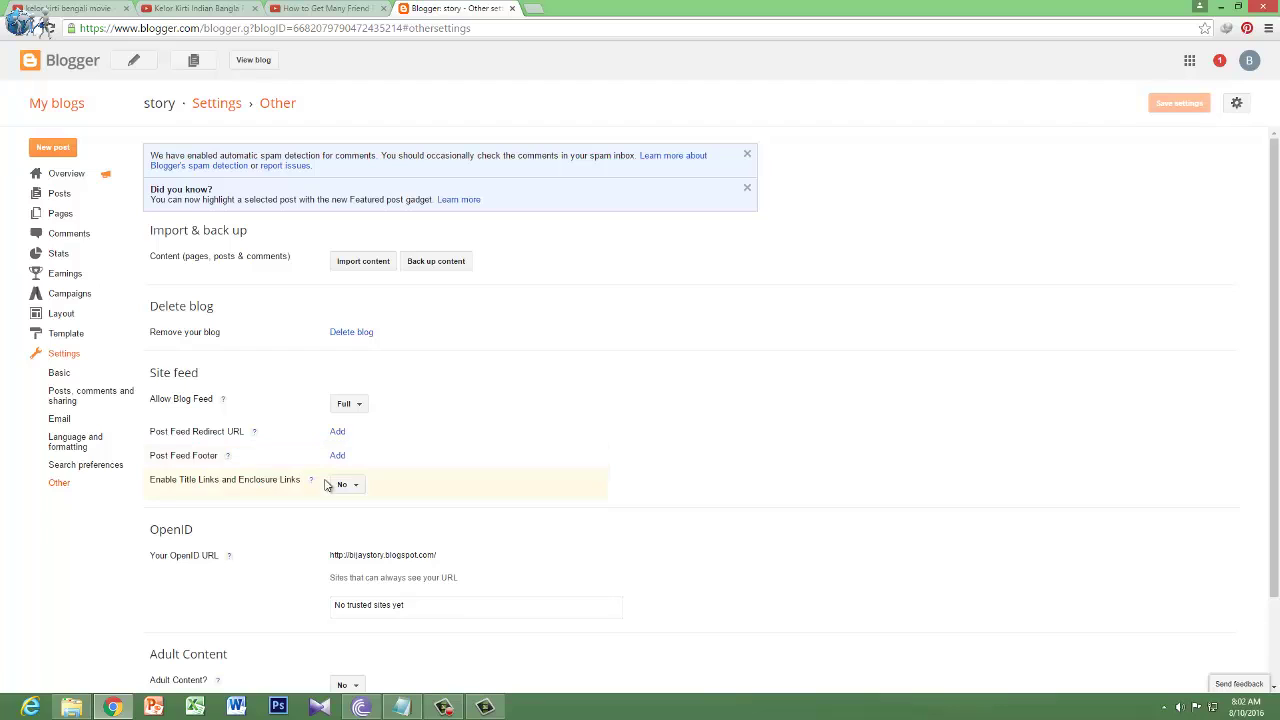
scroll(383, 403, down, 2)
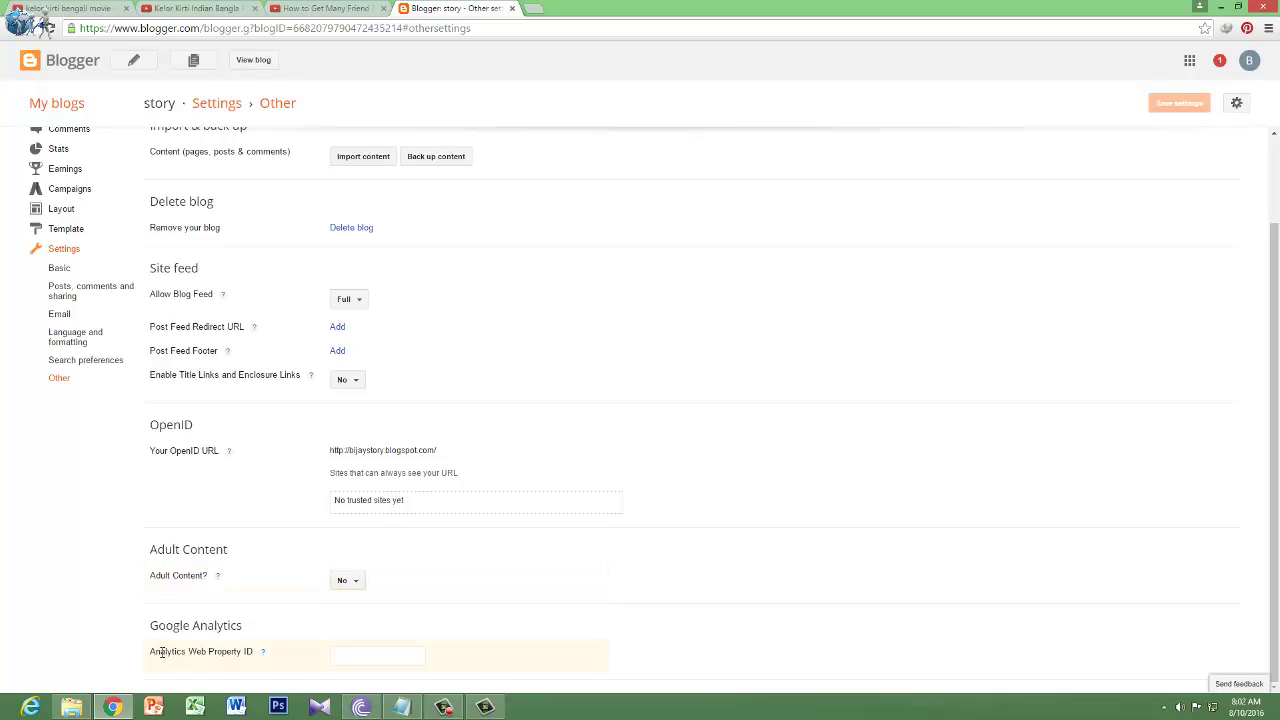
drag(161, 652, 356, 653)
click(357, 653)
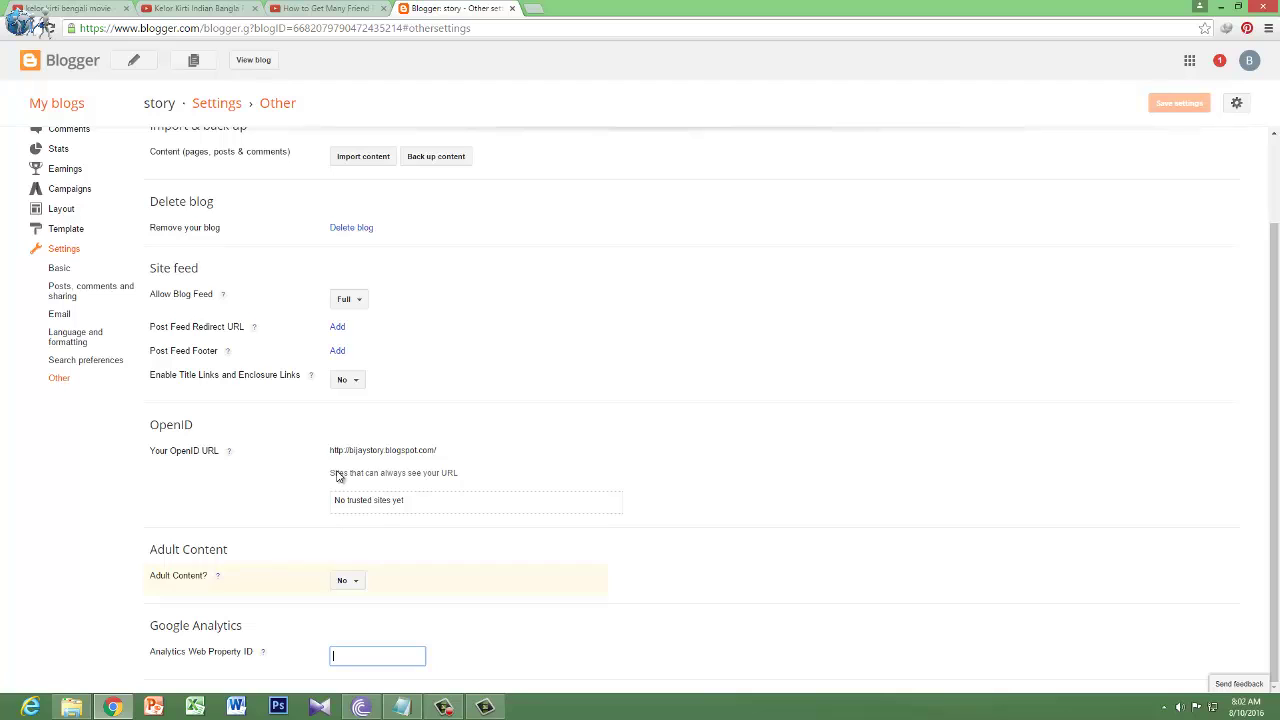
scroll(337, 476, up, 2)
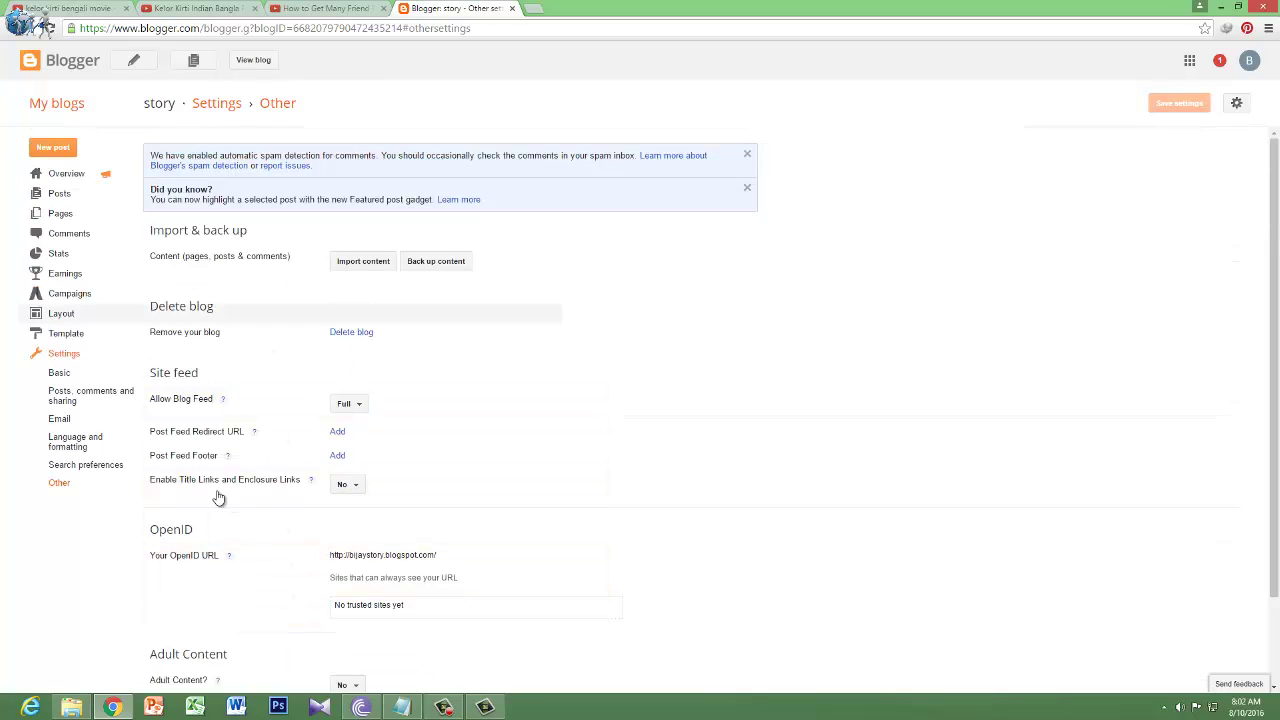
Step: Enable custom robots header tags with all and noodp for the homepage, noodp for archive and search pages, and all for posts and pages, and save
click(60, 467)
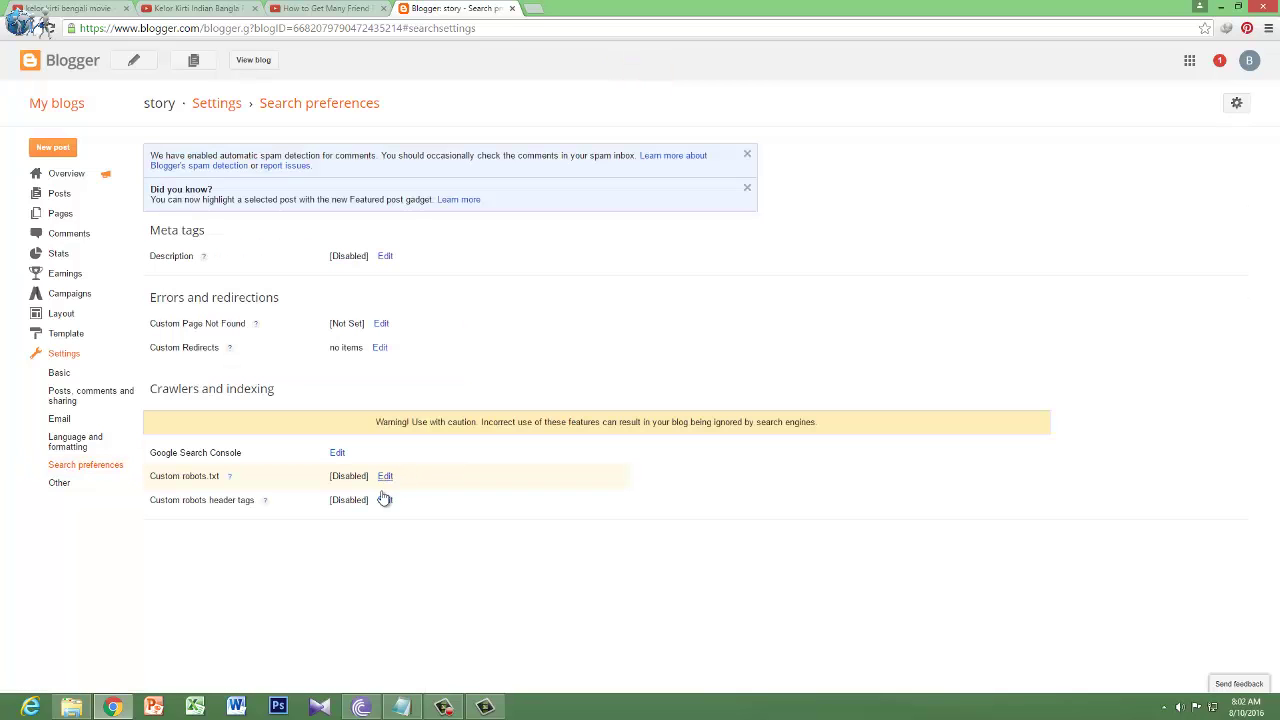
click(385, 500)
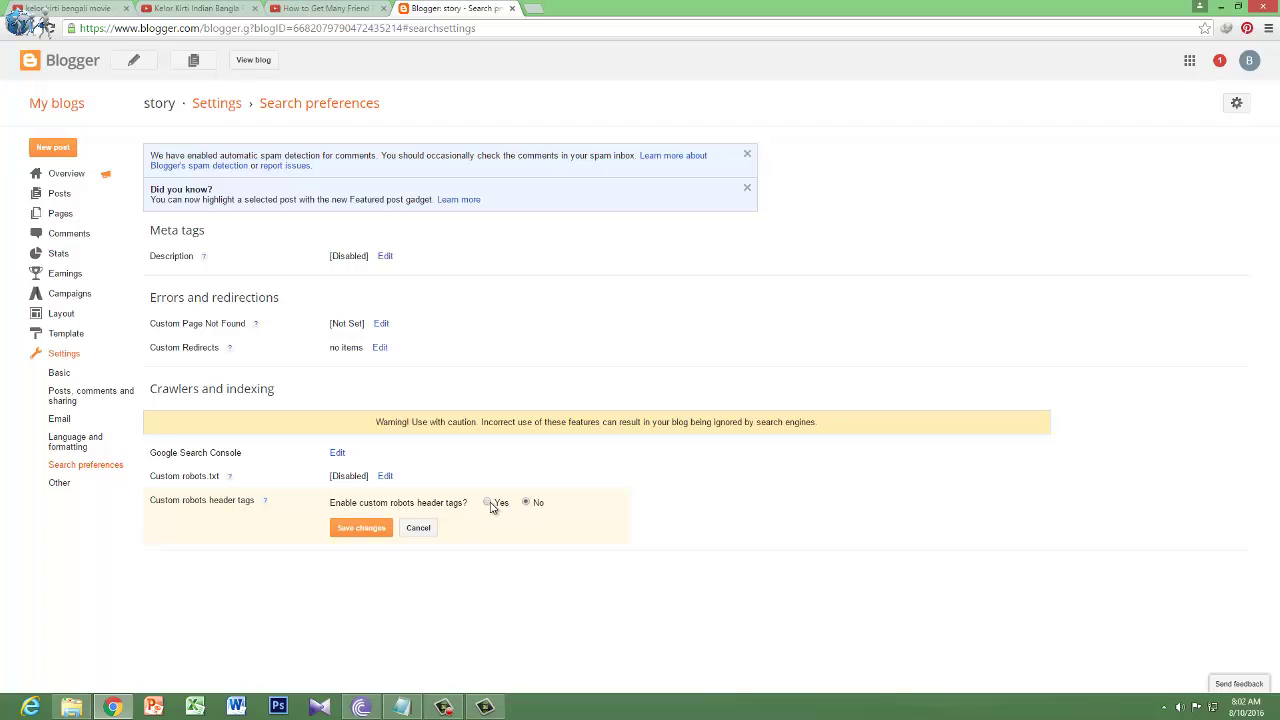
click(487, 502)
scroll(705, 537, down, 3)
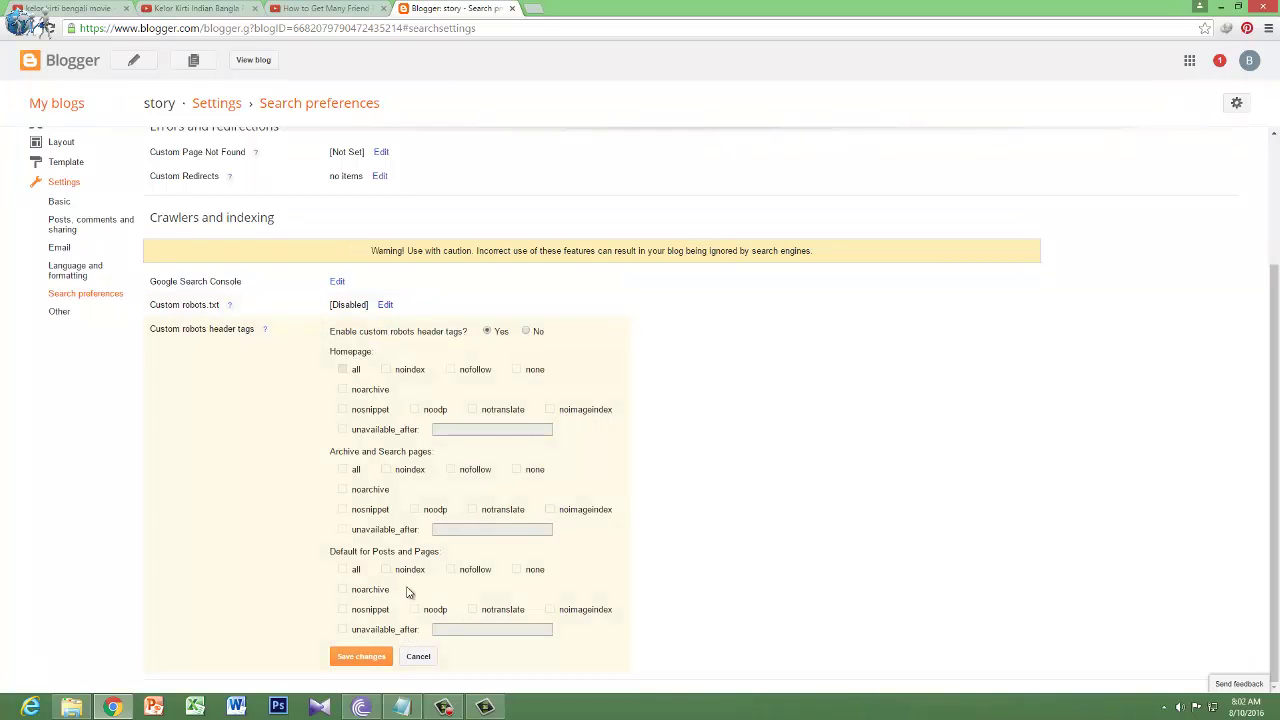
click(343, 370)
click(416, 410)
click(415, 510)
click(343, 569)
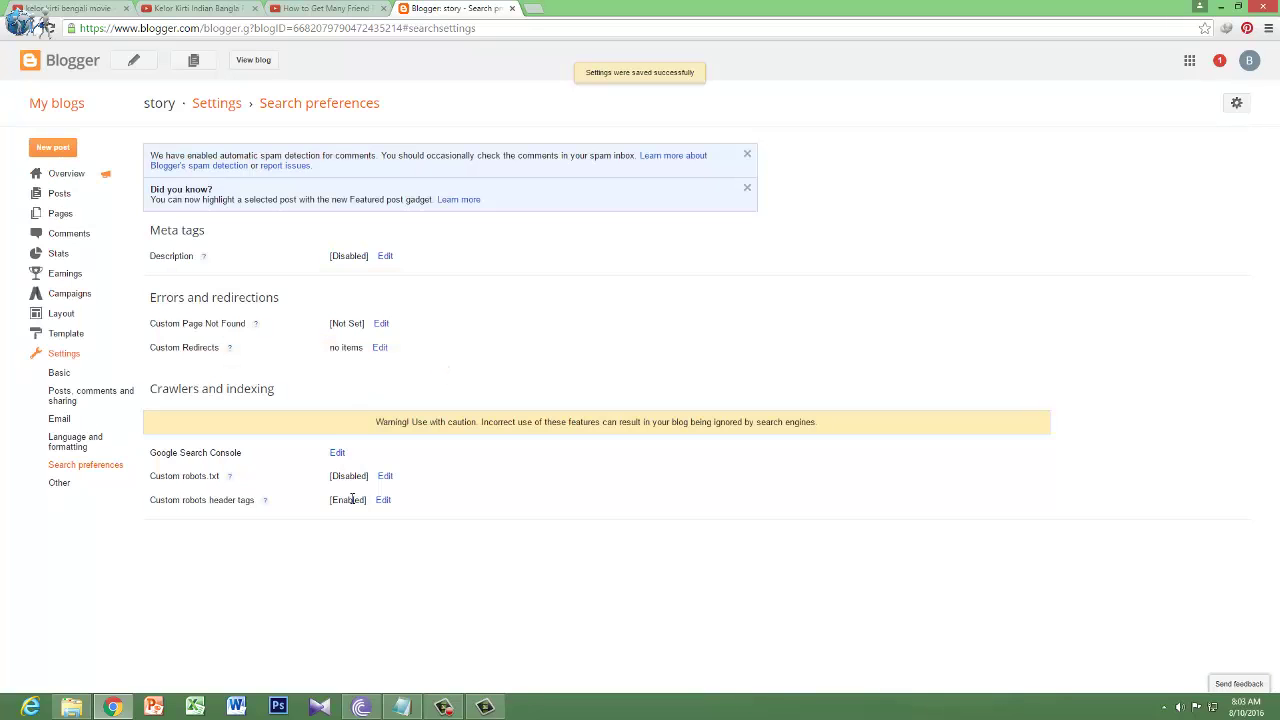
Step: Try to enable custom robots.txt content with an empty text and save the changes
click(385, 476)
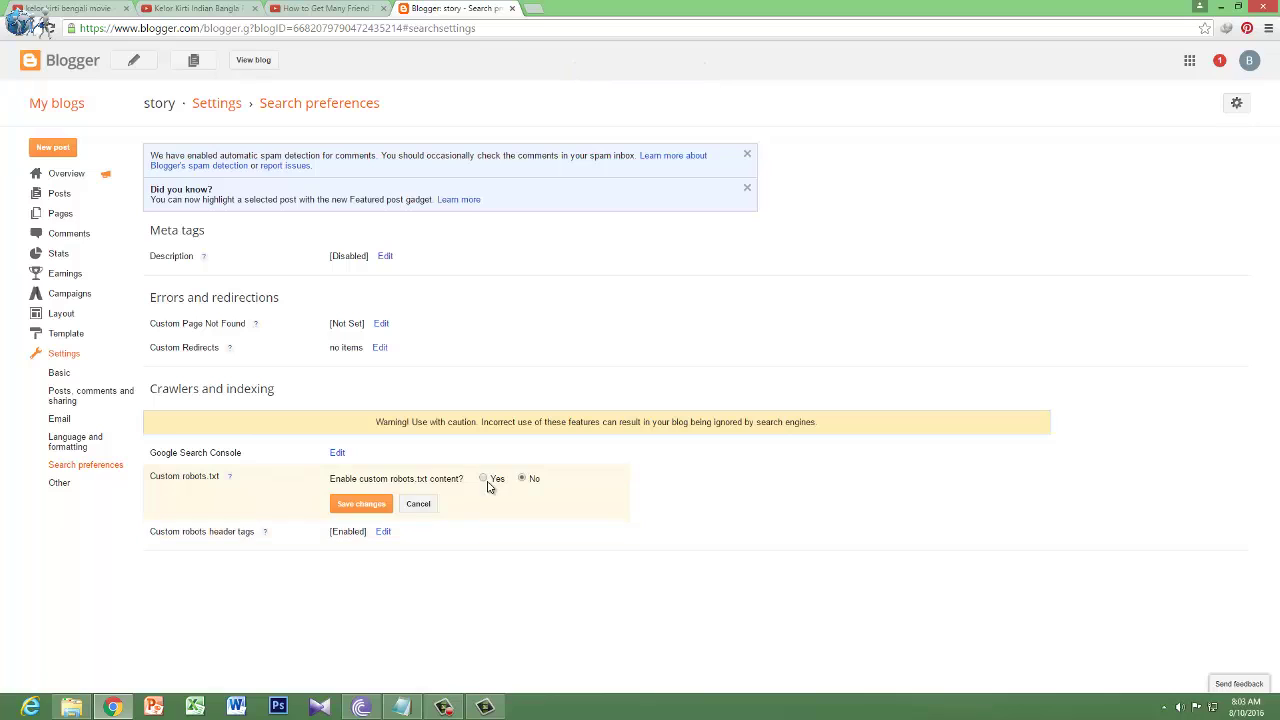
click(484, 479)
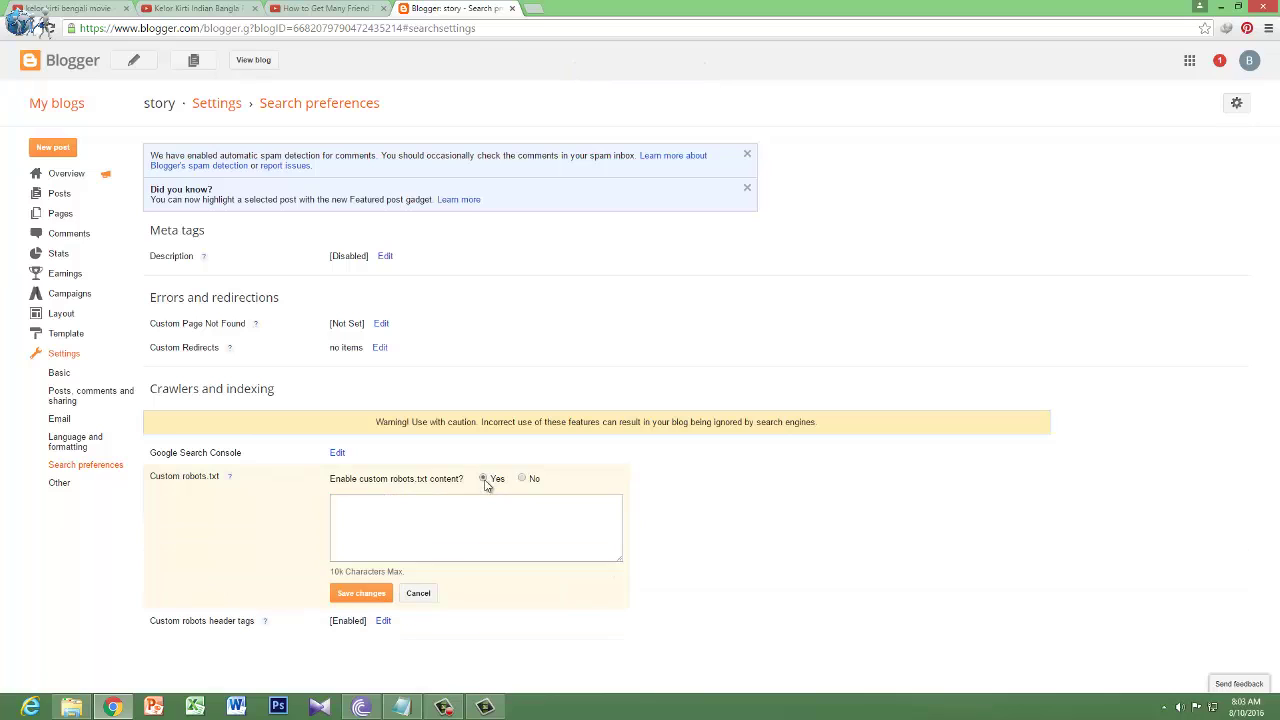
click(356, 594)
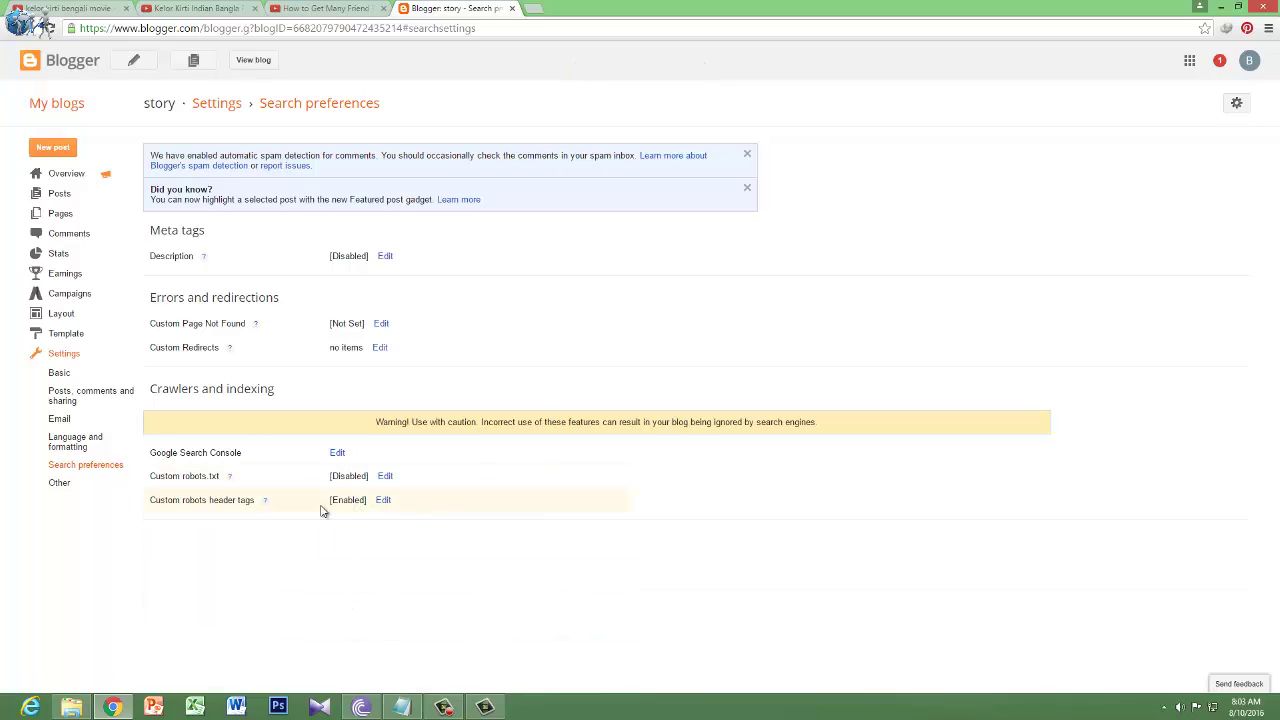